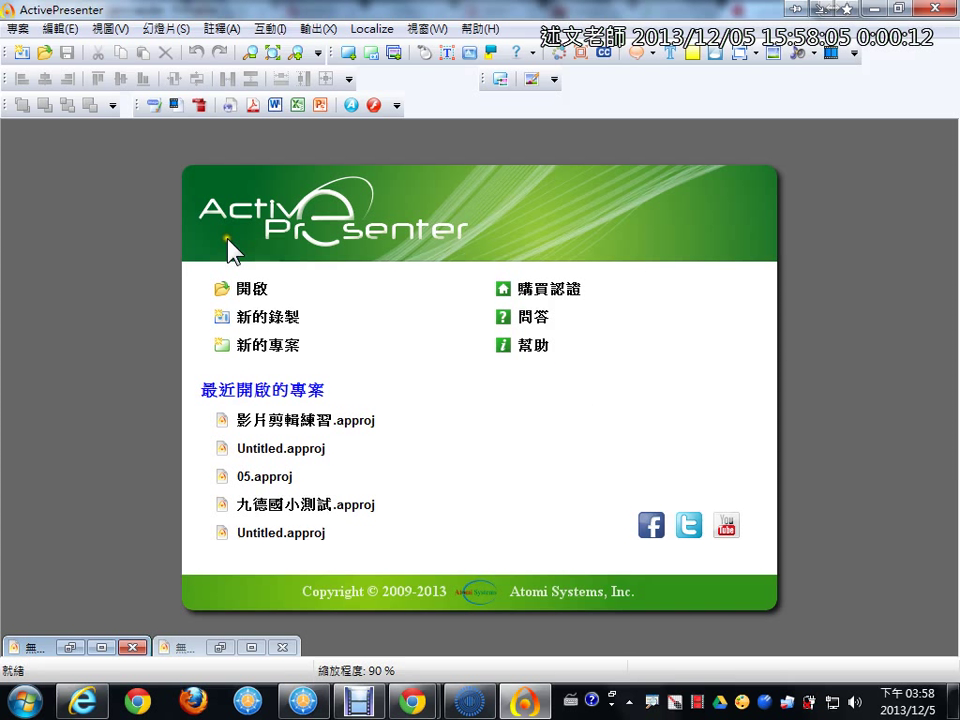
Step: Dismiss the open-project chooser twice, then start a new 輸入 PowerPoint project named 無標題
left_click(256, 298)
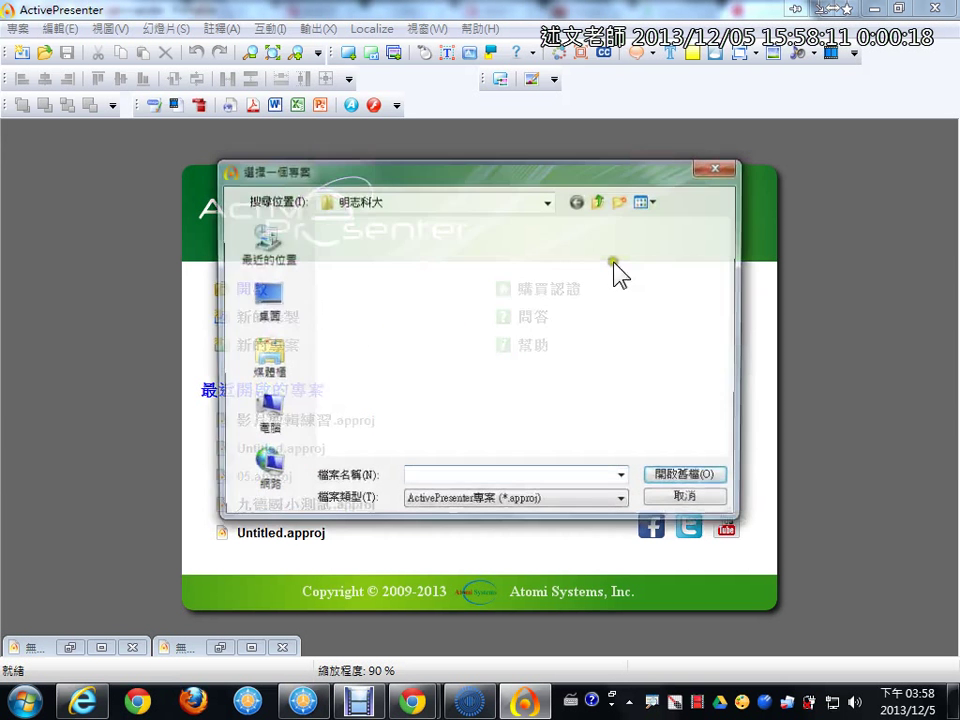
key("Escape")
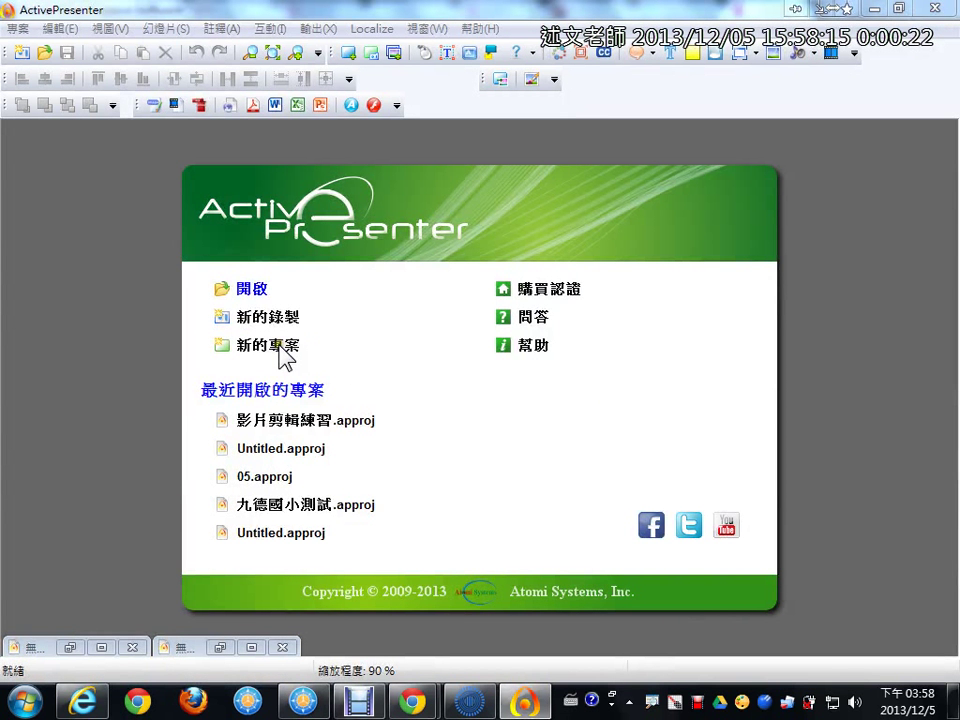
left_click(280, 350)
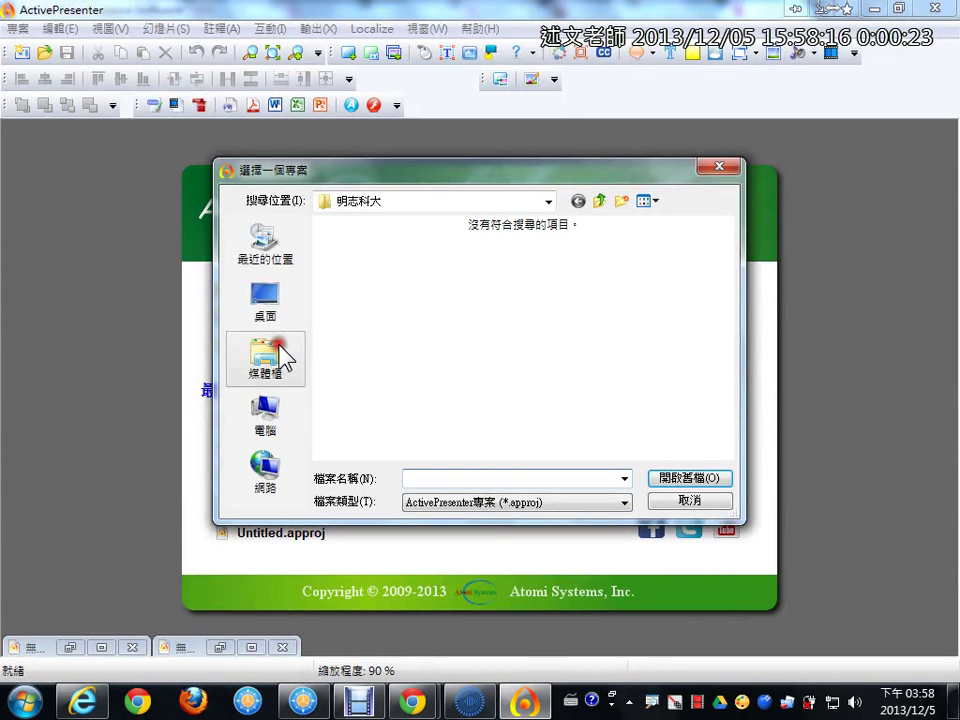
left_click(706, 501)
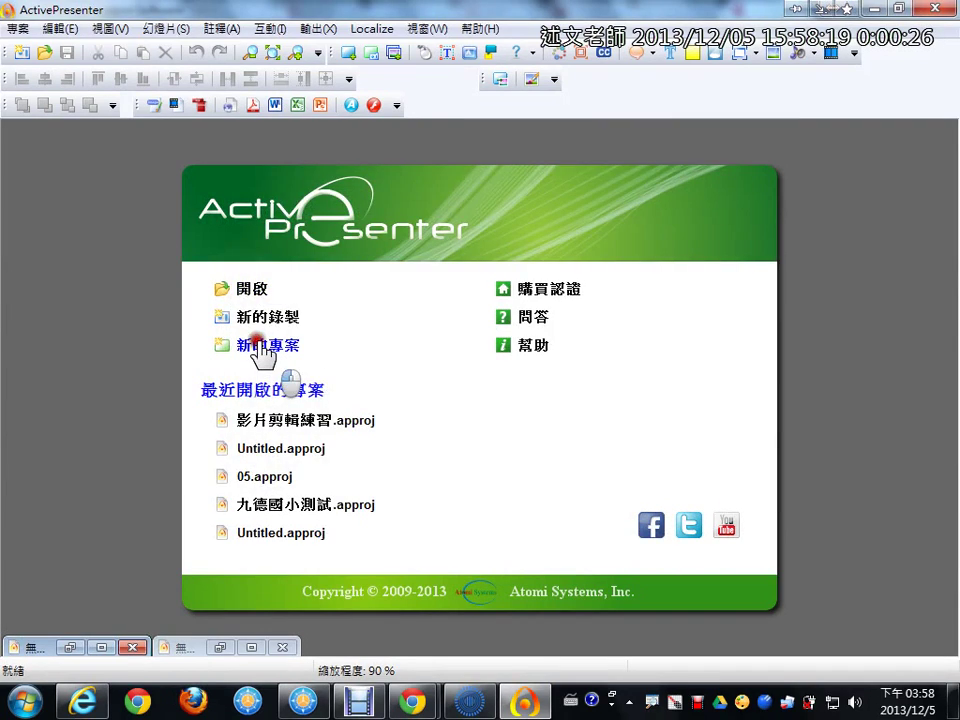
left_click(260, 349)
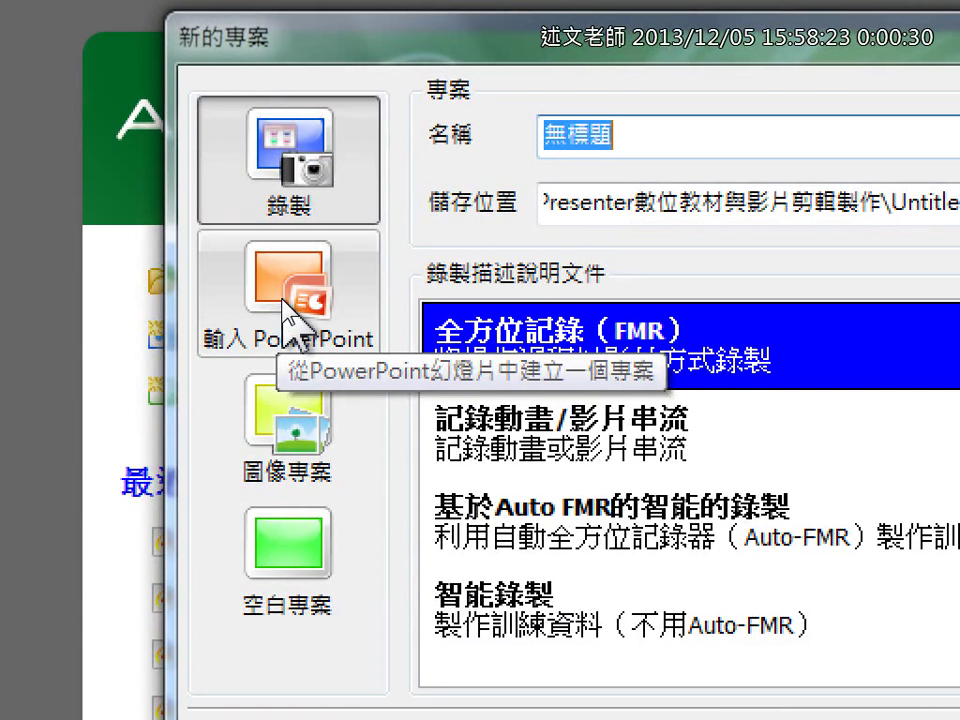
left_click(283, 300)
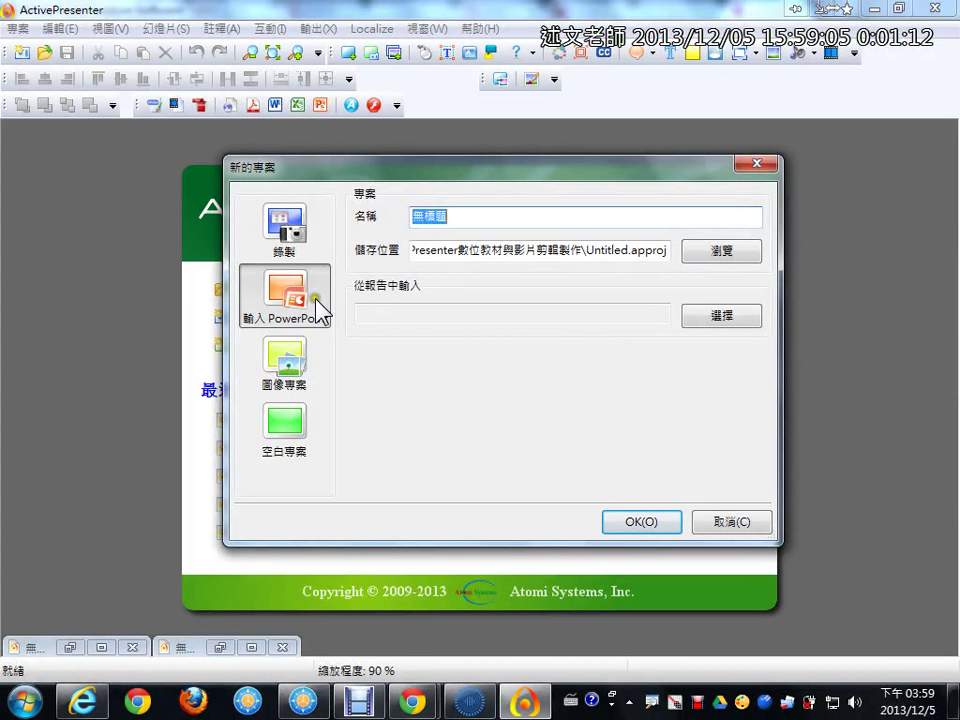
Step: Pick DreamWeaver簡報.ppt as the source presentation and confirm overwriting the existing project file
left_click(732, 323)
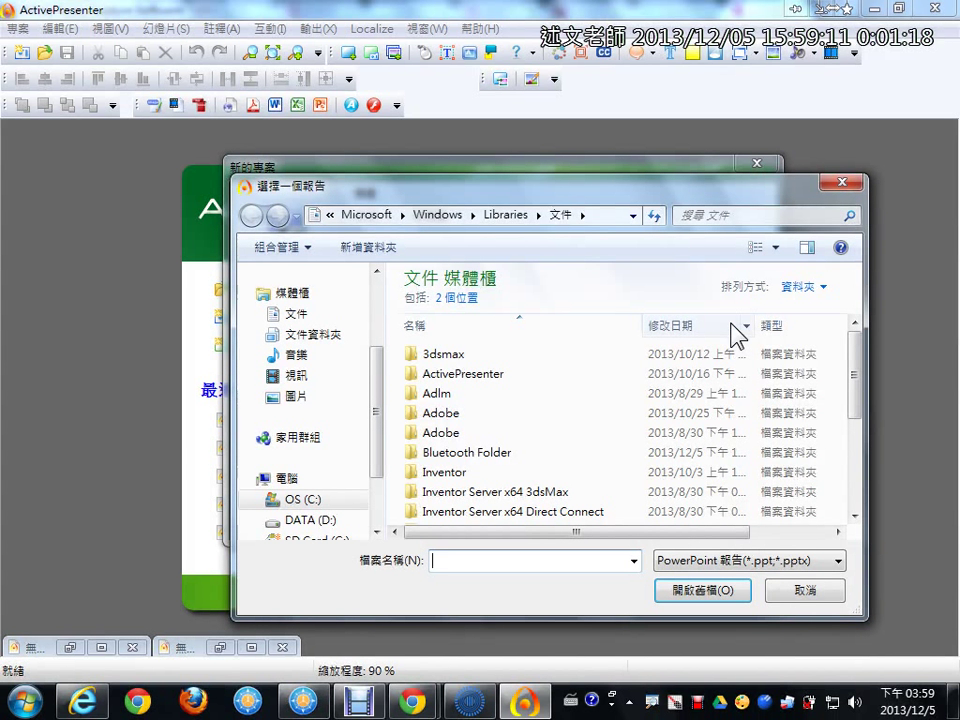
left_click(472, 381)
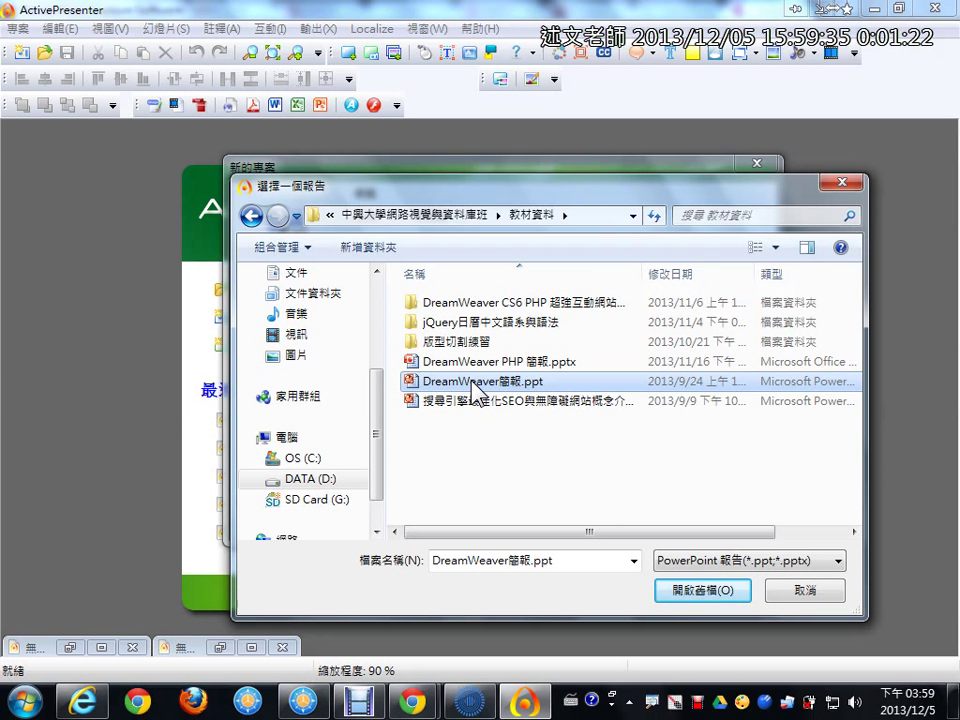
left_click(678, 592)
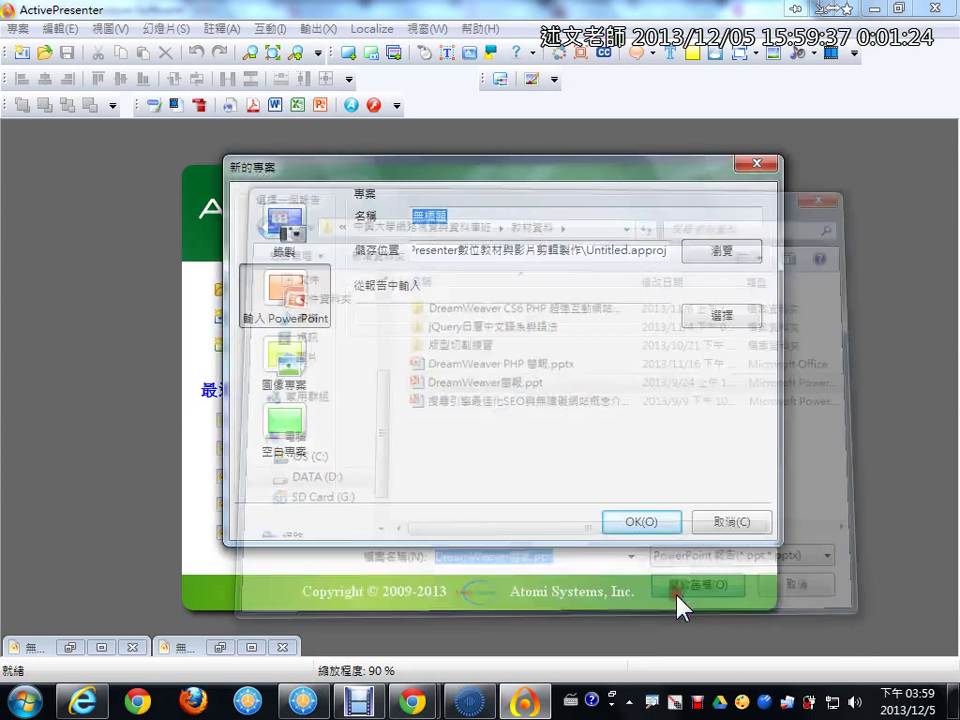
left_click(660, 518)
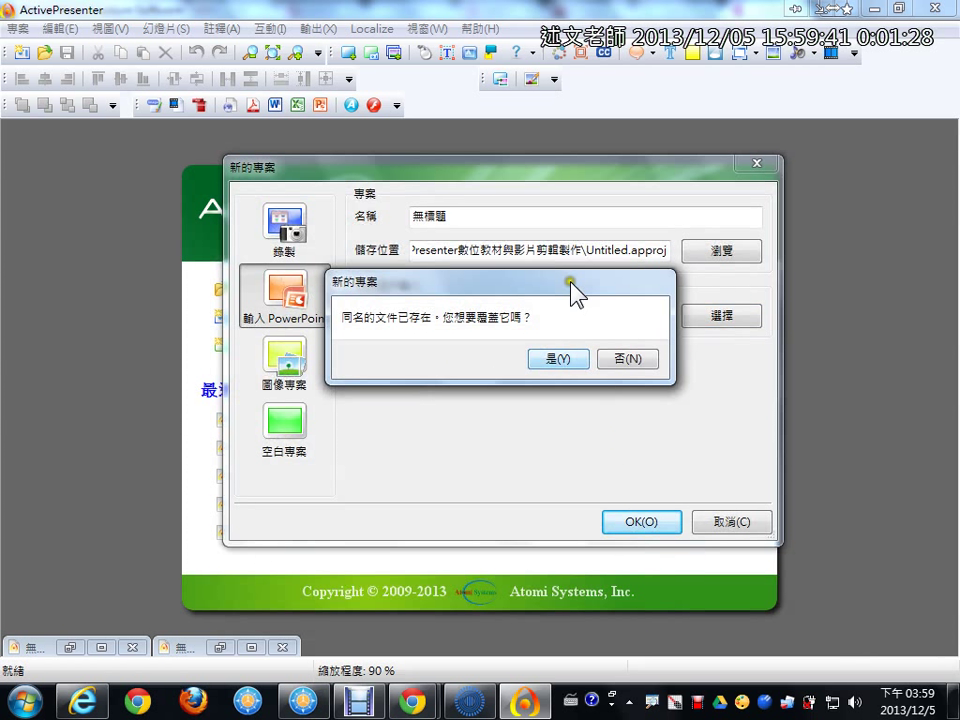
left_click(570, 362)
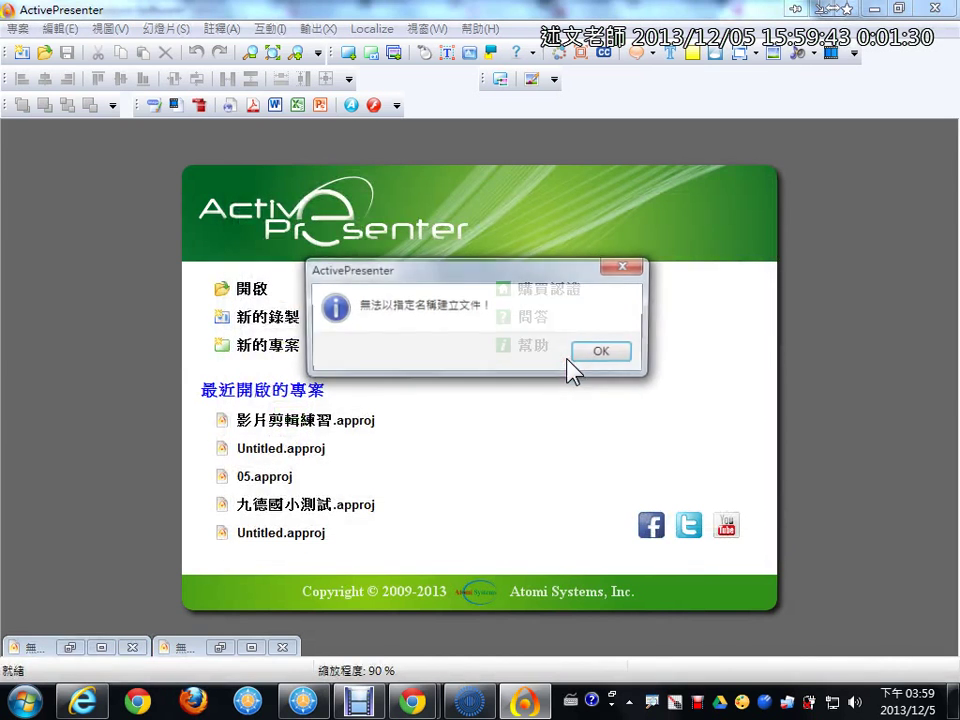
Step: Dismiss the error and retry a PowerPoint project named 無標題1 from DreamWeaver PHP 簡報.pptx
left_click(589, 356)
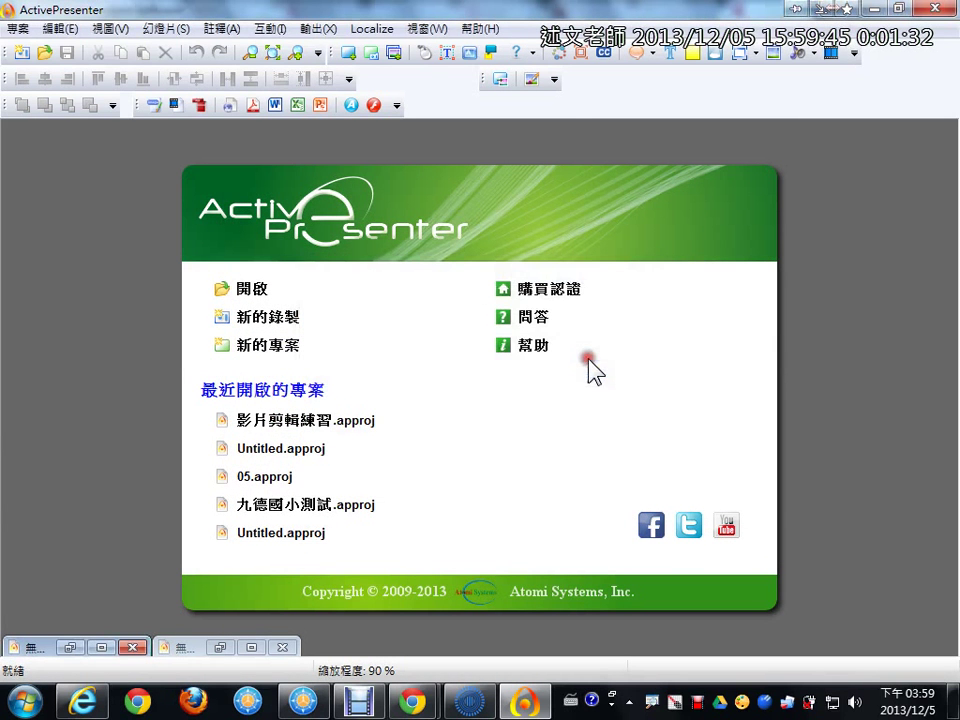
left_click(271, 353)
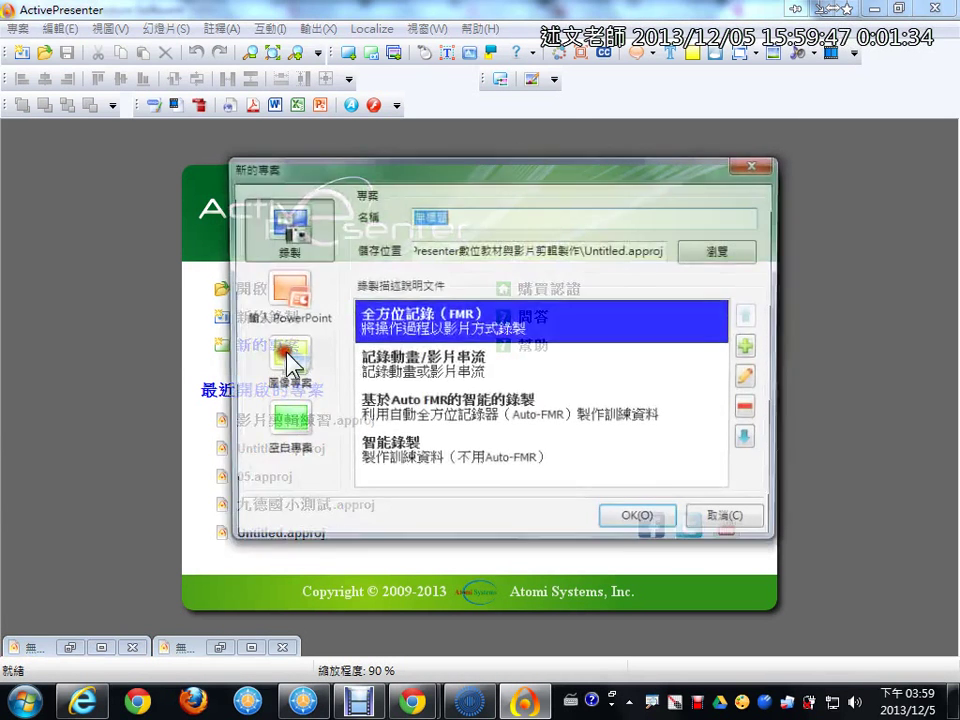
left_click(462, 218)
type("1")
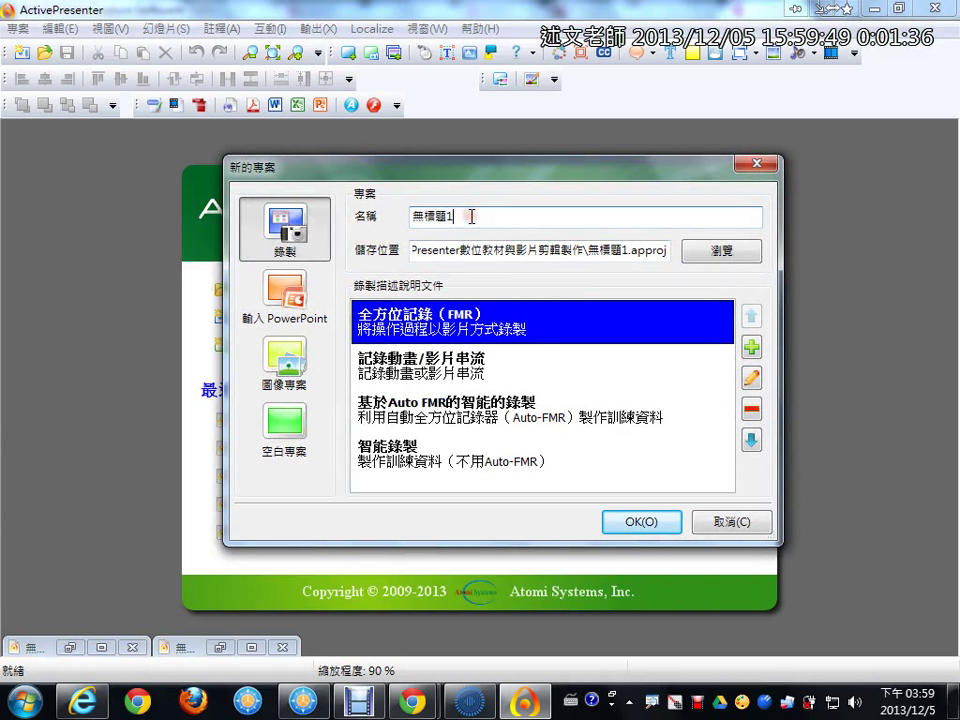
left_click(290, 300)
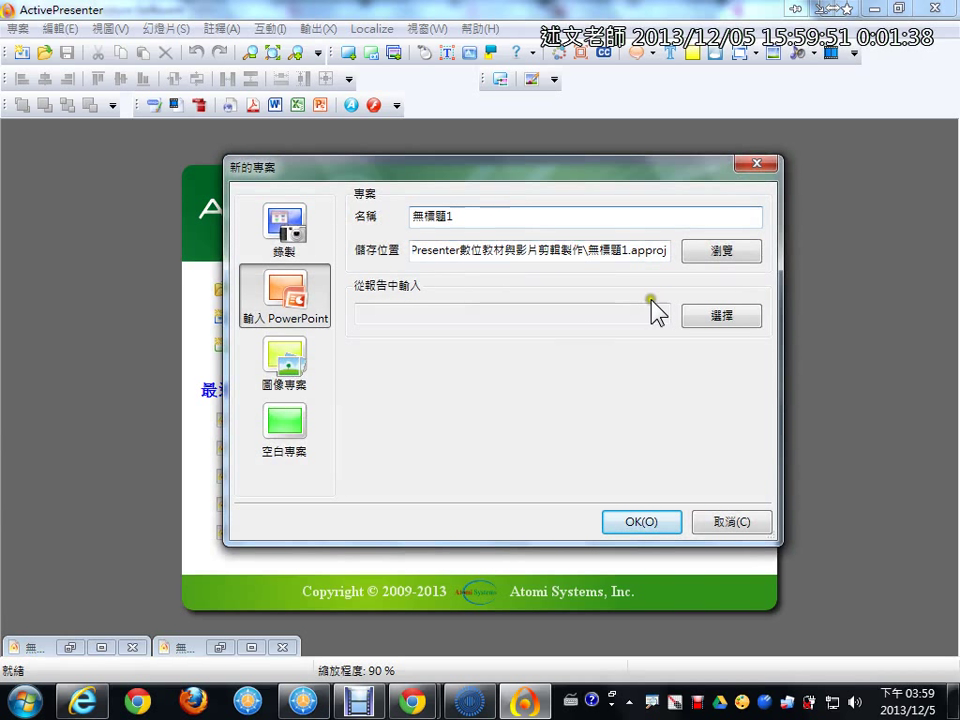
left_click(693, 330)
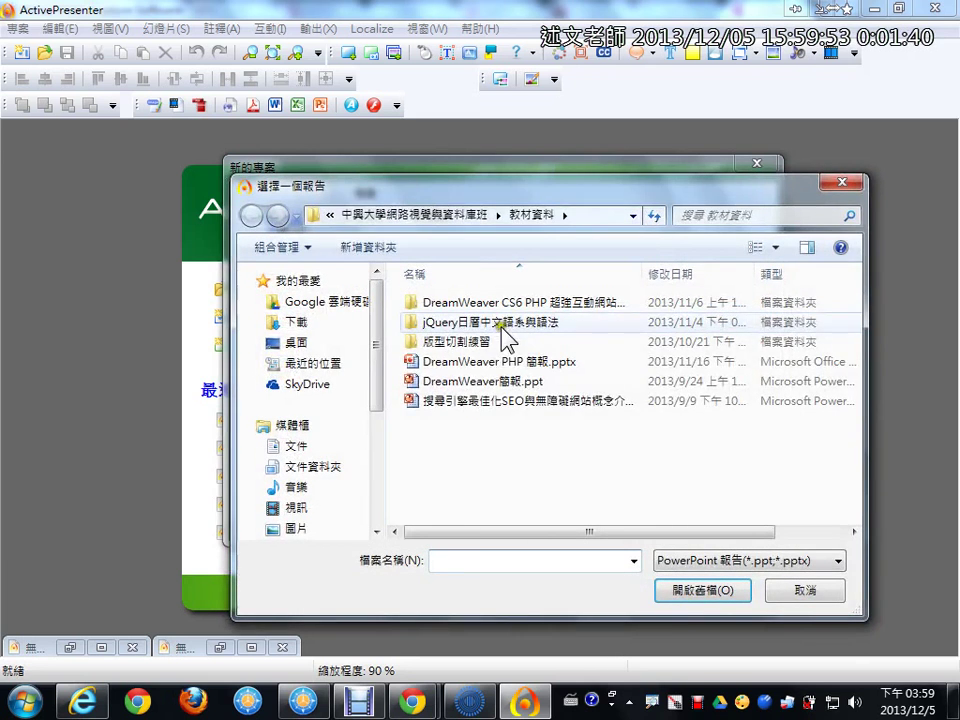
left_click(493, 364)
double_click(490, 366)
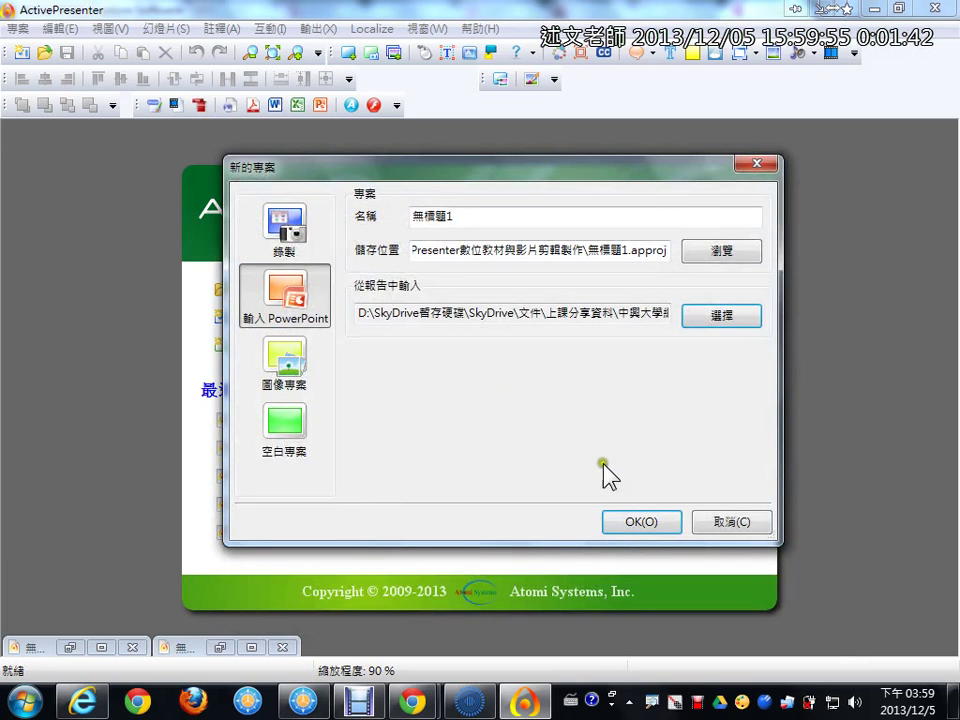
left_click(619, 525)
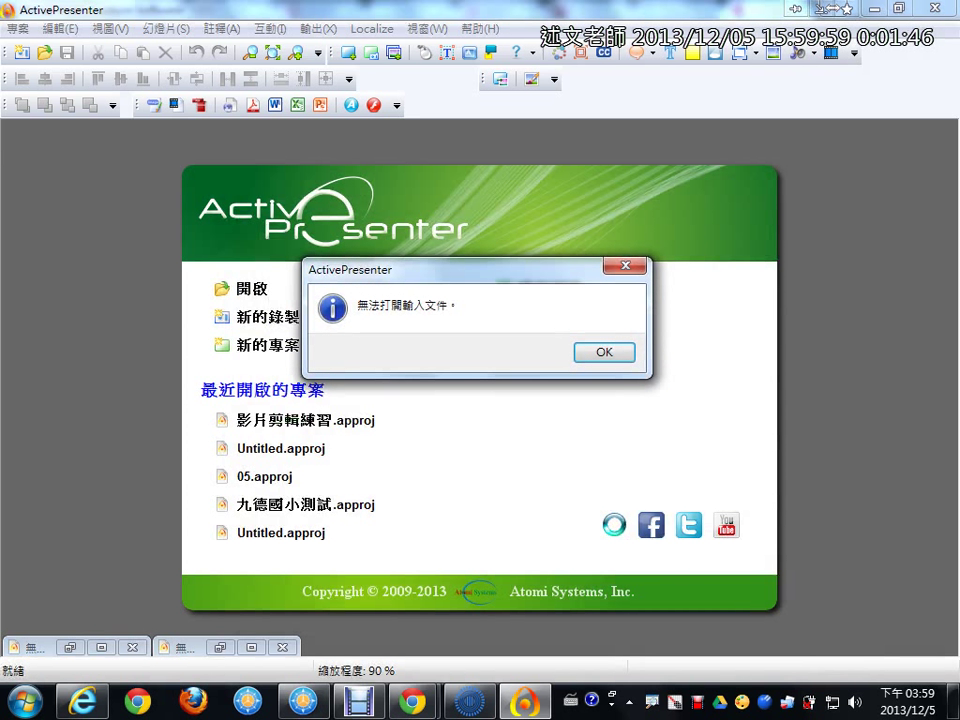
Step: Create a blank 800 x 600 project with 1 slide, confirming the overwrite and dismissing the error
left_click(600, 353)
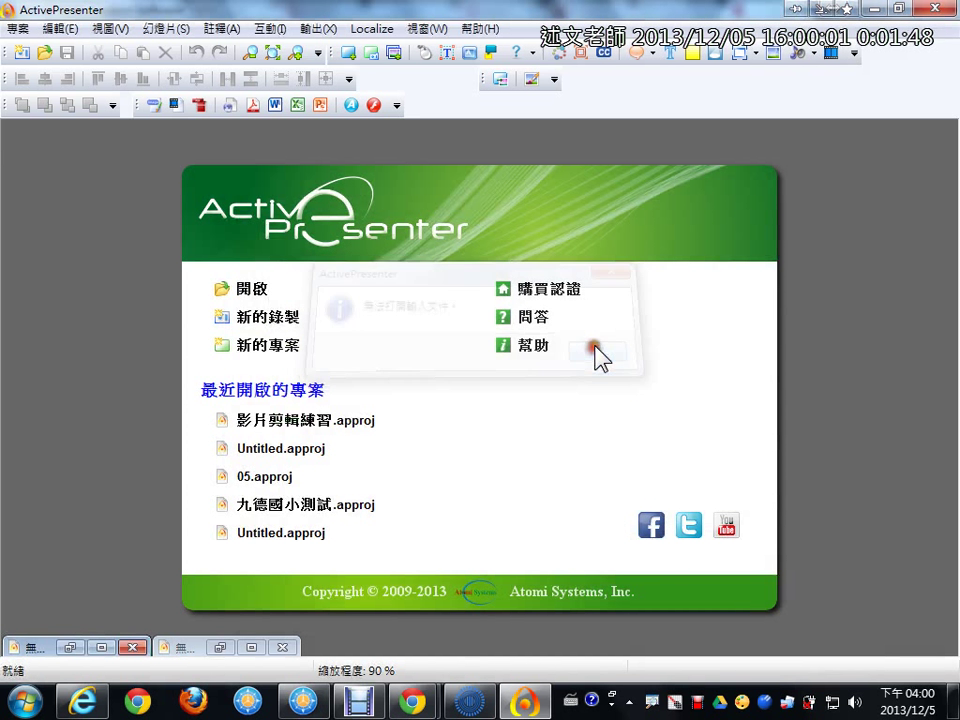
left_click(270, 346)
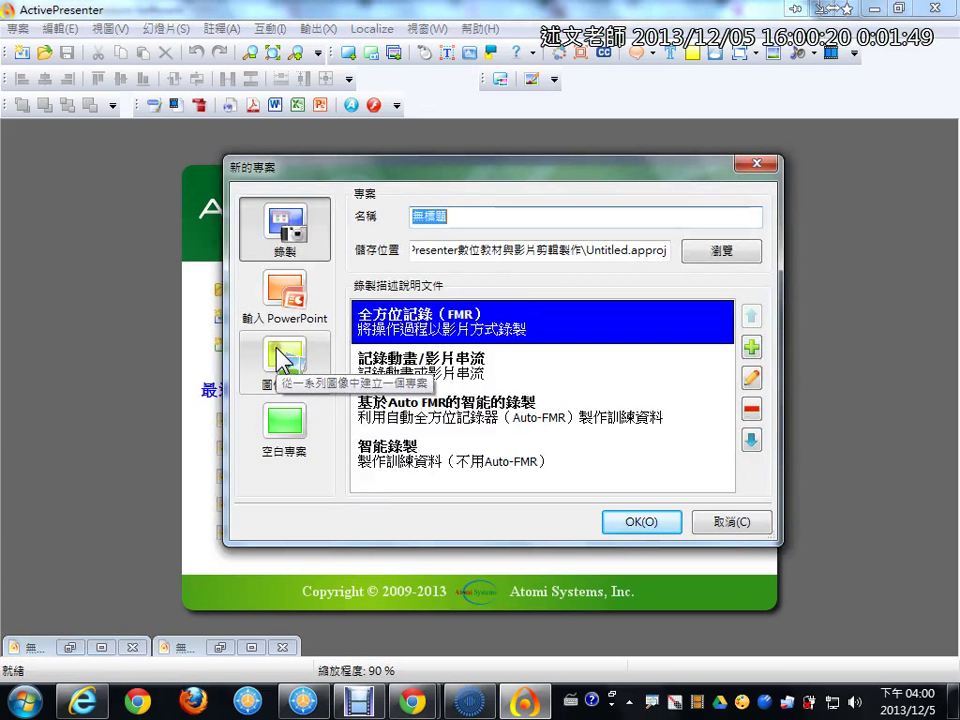
left_click(288, 415)
left_click(690, 320)
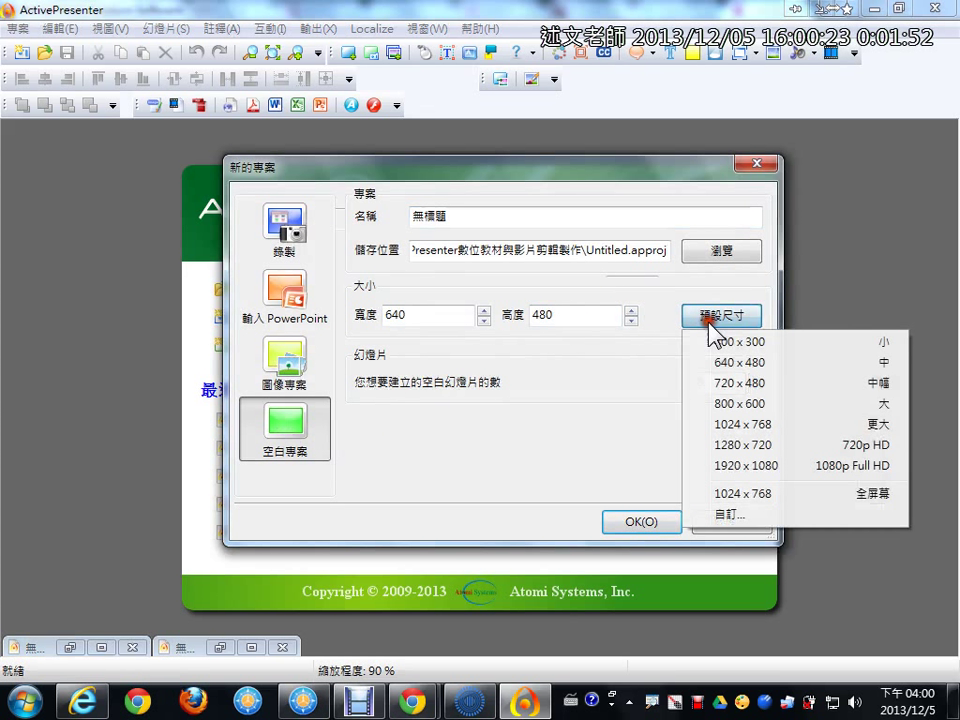
left_click(722, 403)
left_click(753, 380)
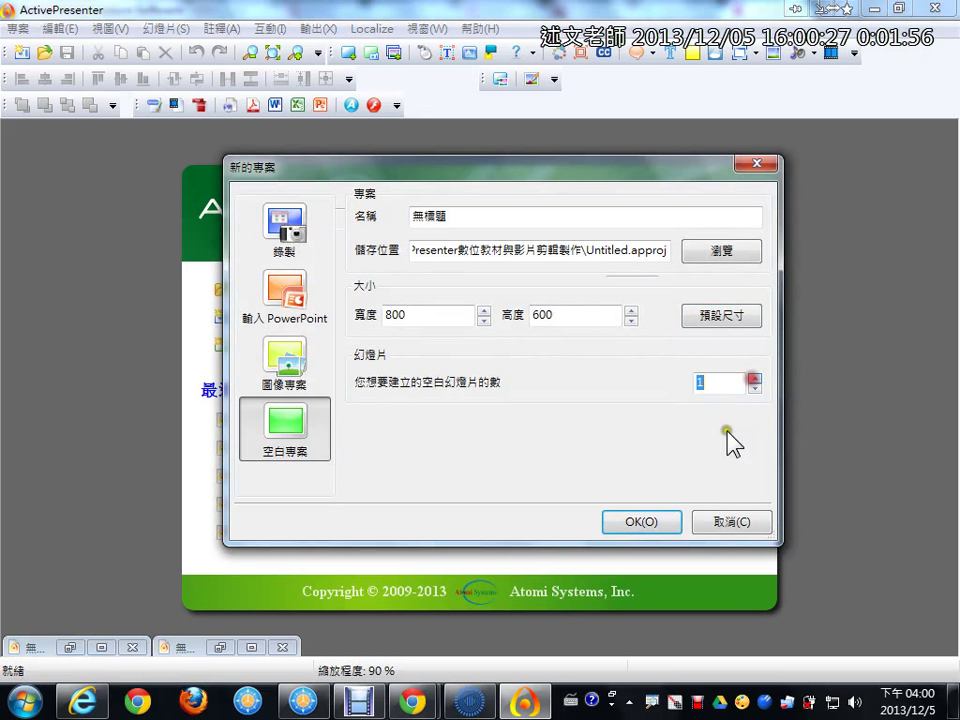
left_click(675, 524)
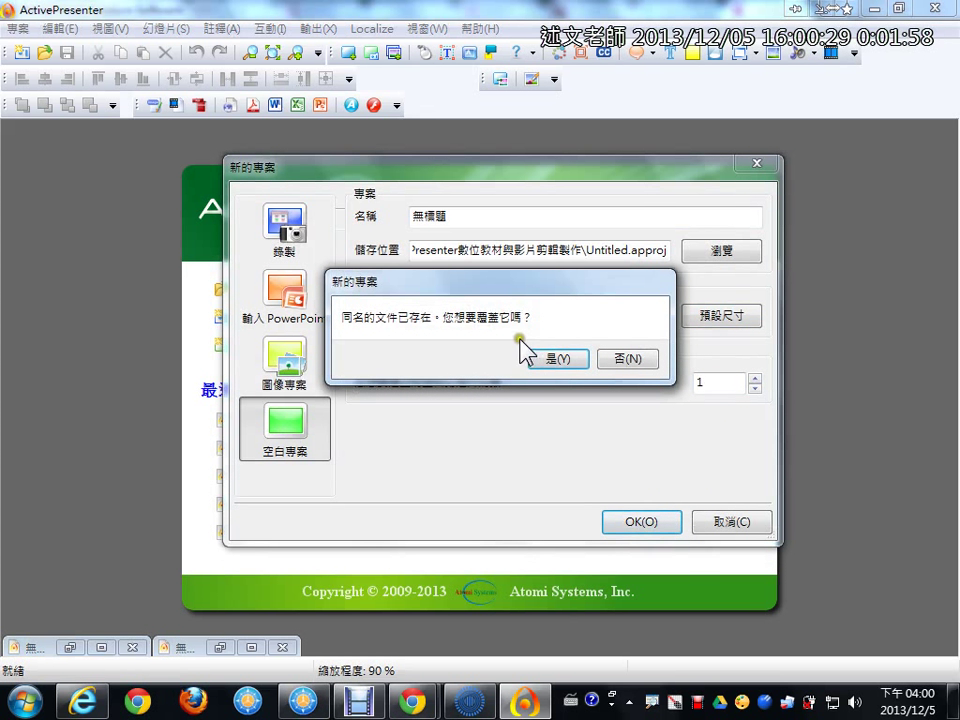
left_click(550, 358)
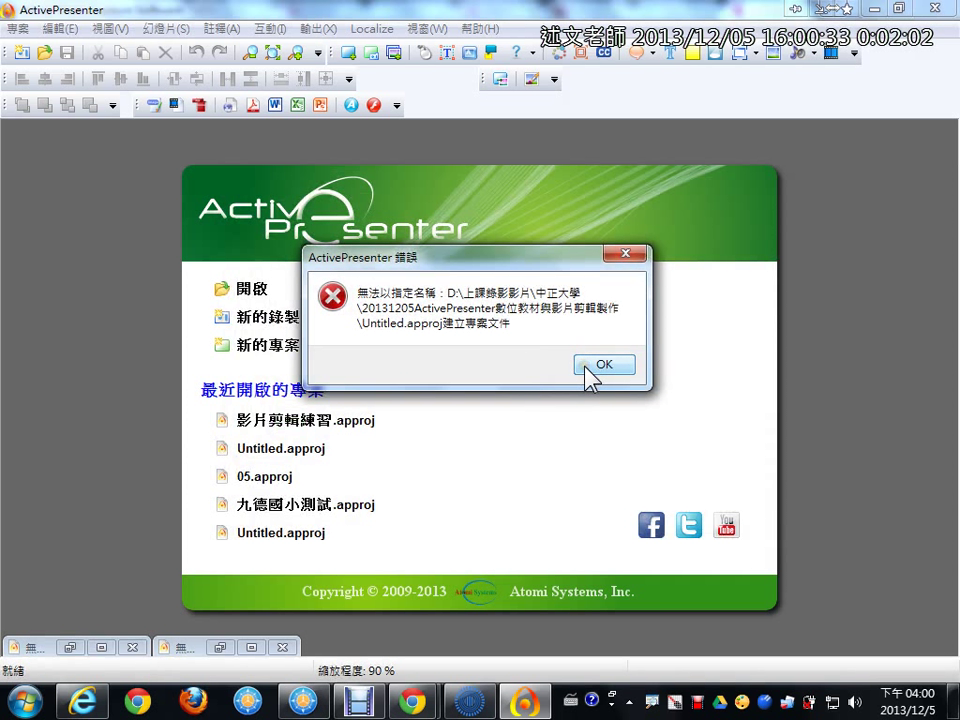
left_click(589, 362)
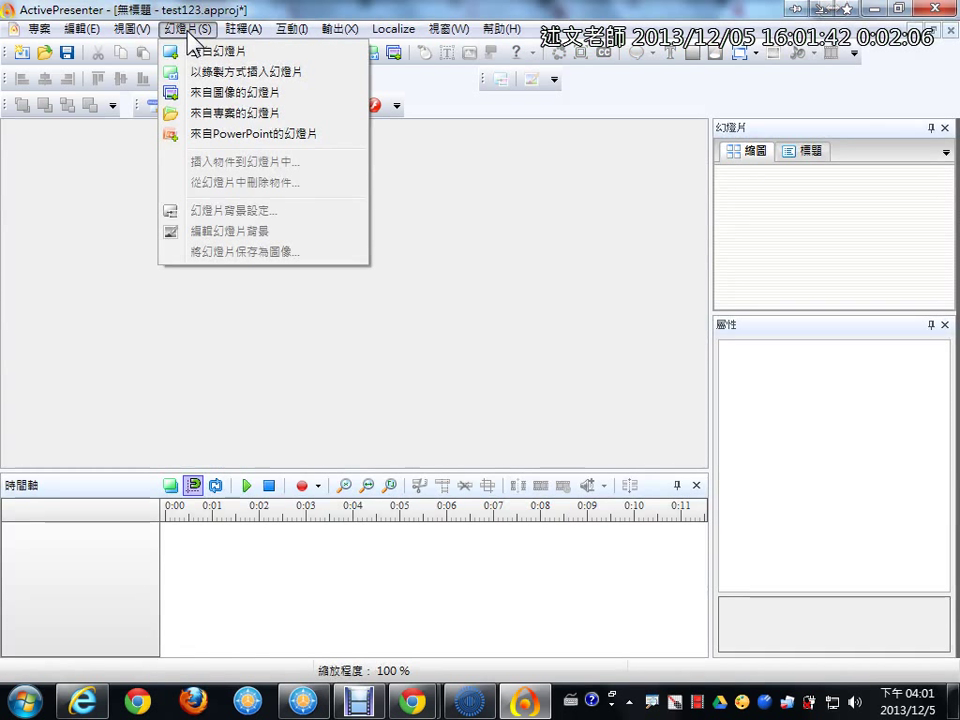
Step: Import only slides 1–8 of the presentation's 37 slides into test123
left_click(218, 132)
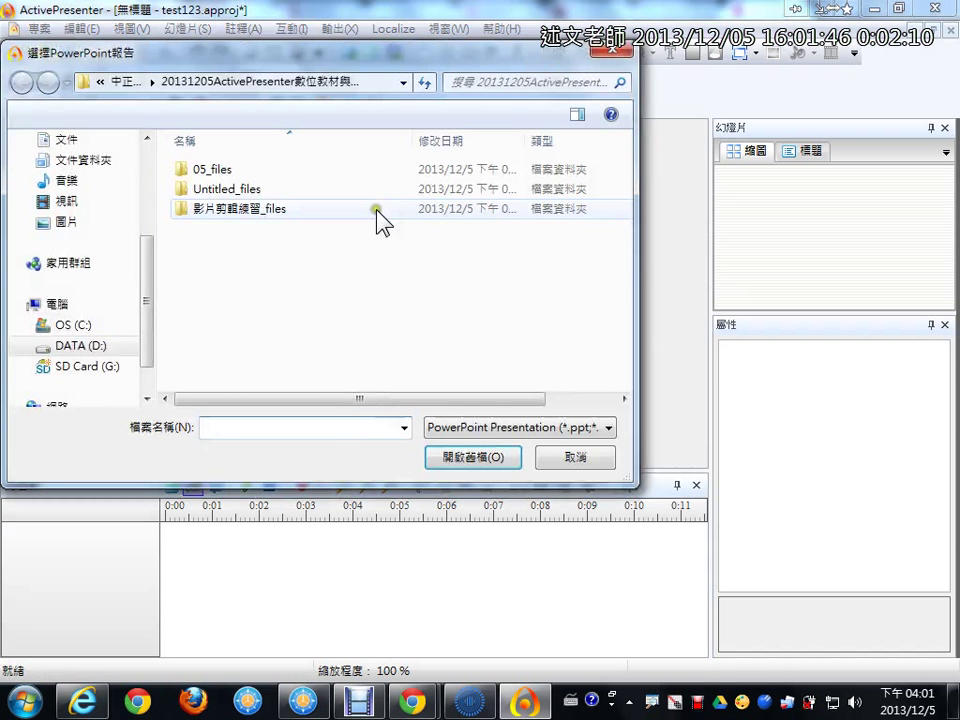
left_click(255, 262)
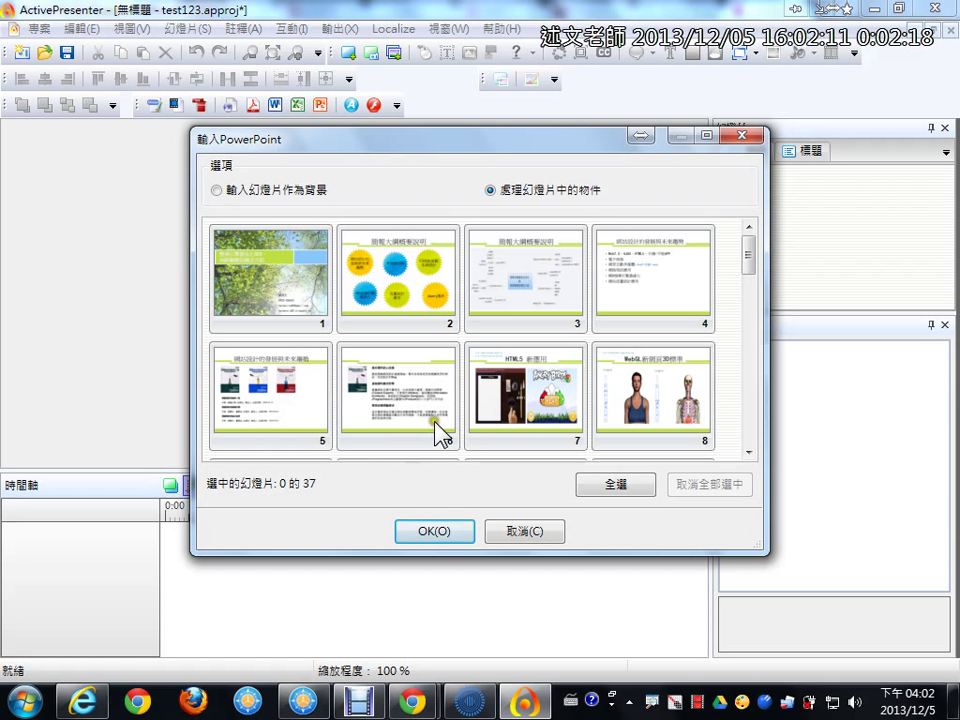
left_click(594, 482)
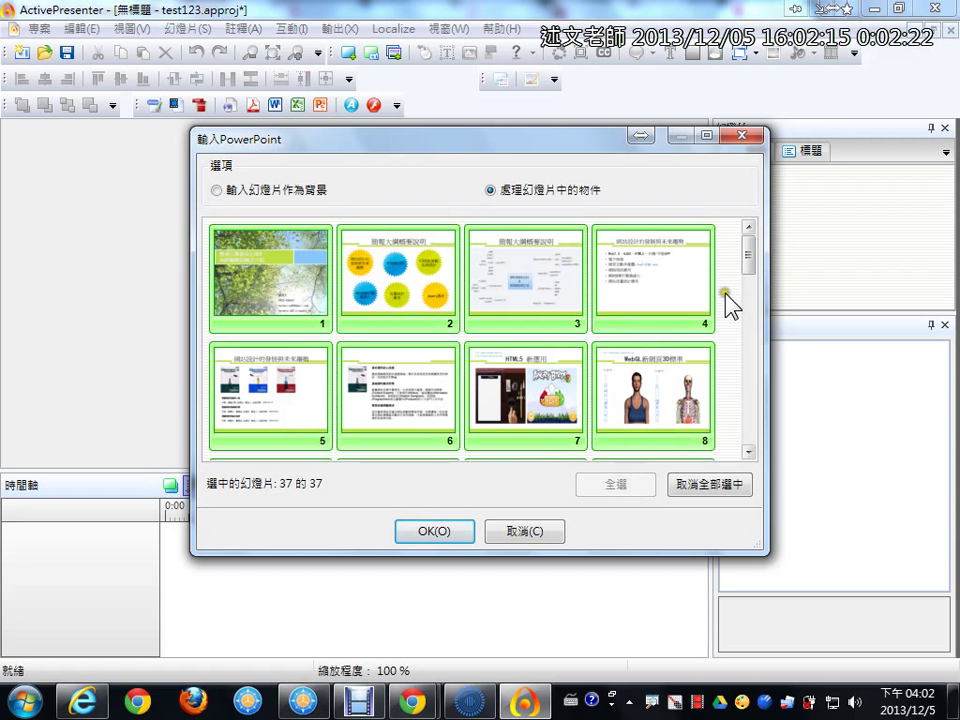
left_click(710, 488)
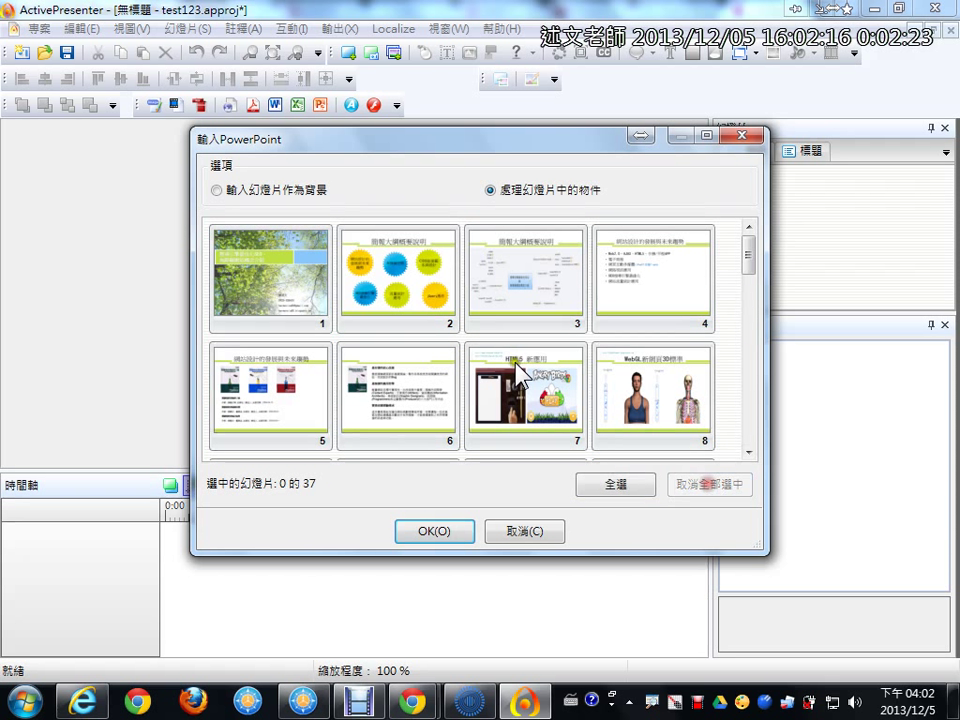
left_click(262, 290)
left_click(652, 400, "shift")
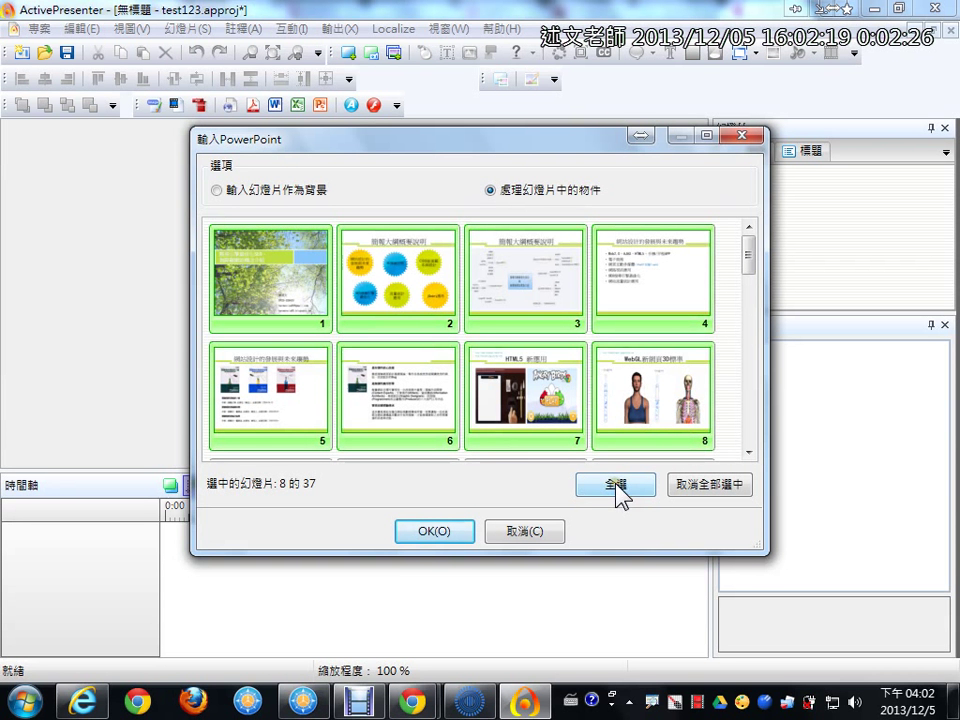
left_click(444, 530)
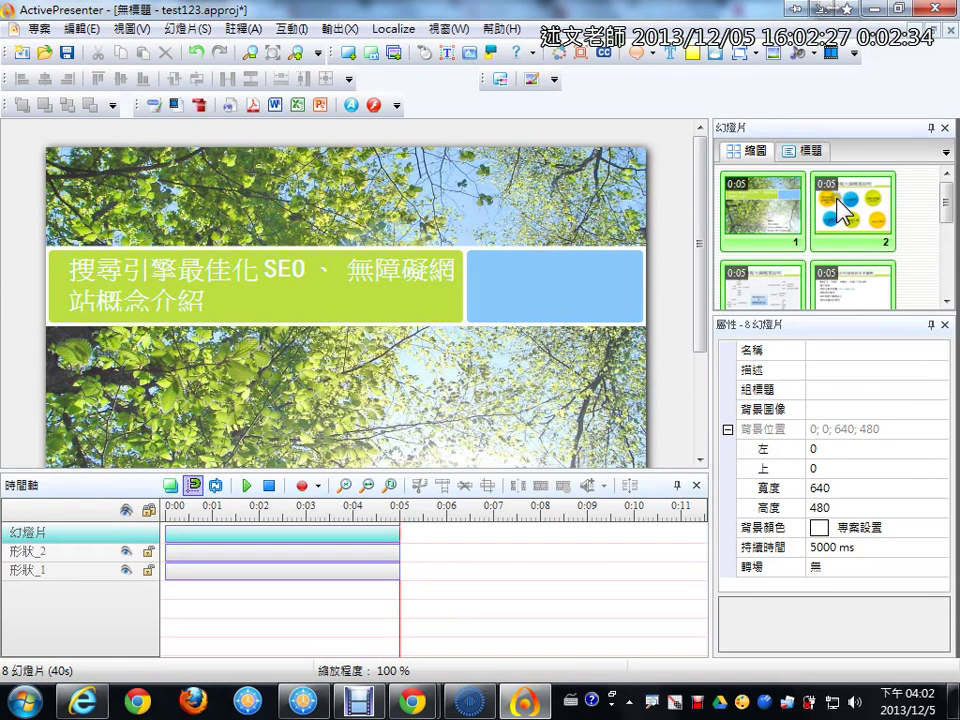
Step: Select slide 1 in the Slides pane and start inserting audio from a file
left_click(848, 210)
left_click(783, 233)
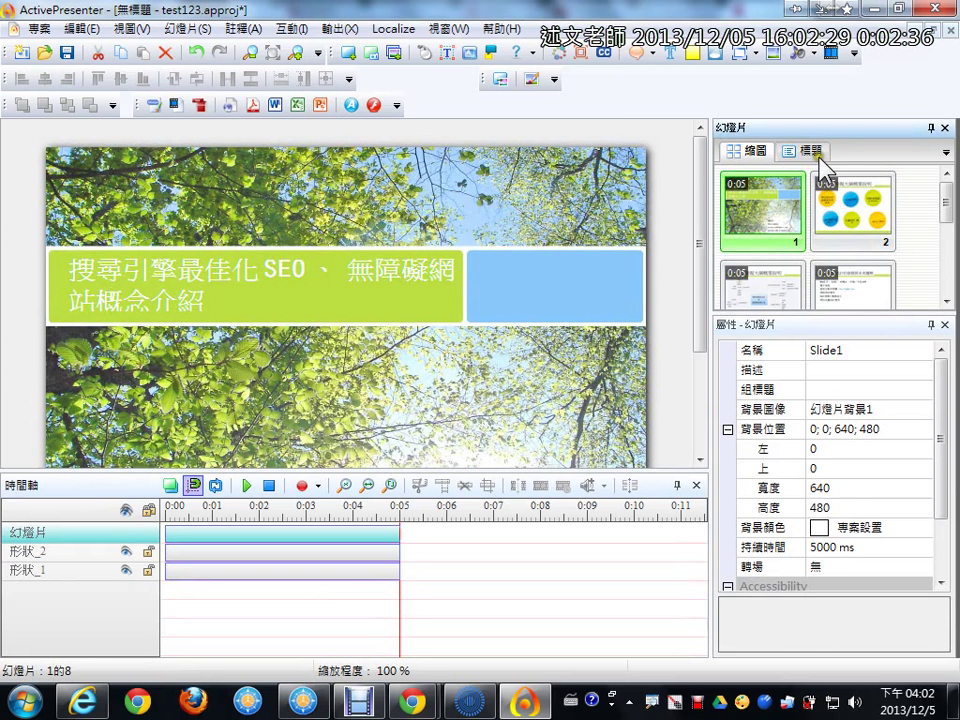
left_click_drag(947, 205, 957, 334)
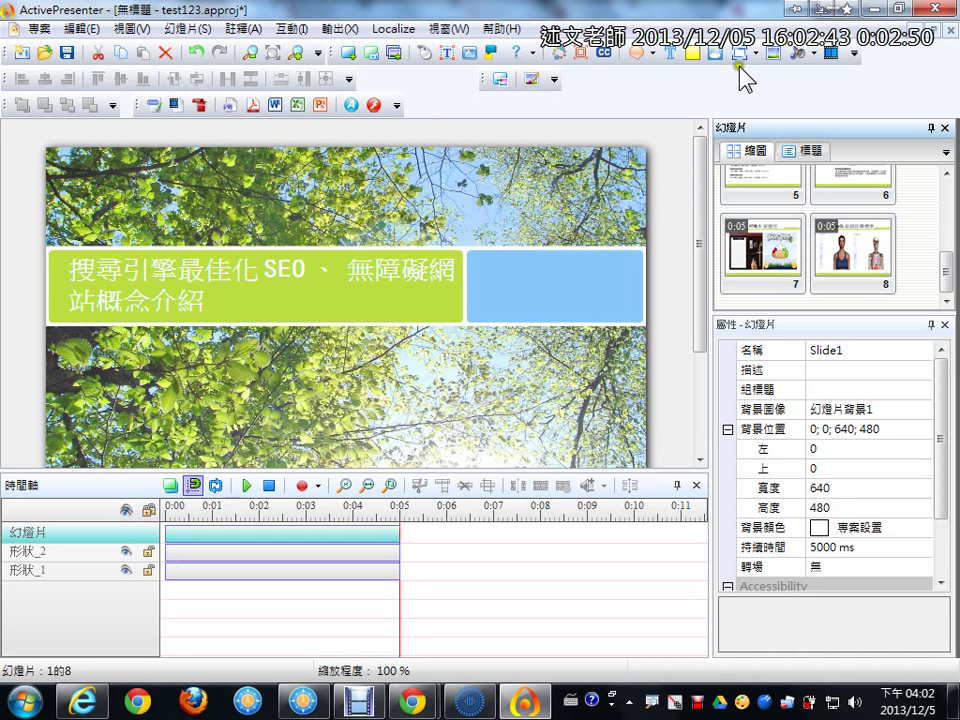
left_click(799, 54)
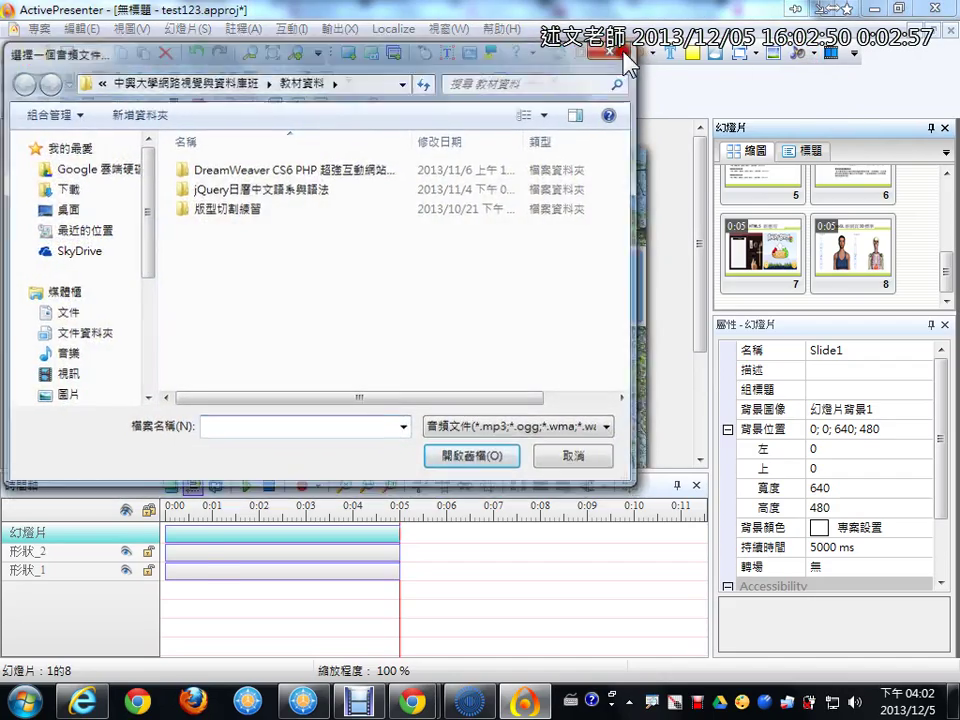
left_click(612, 52)
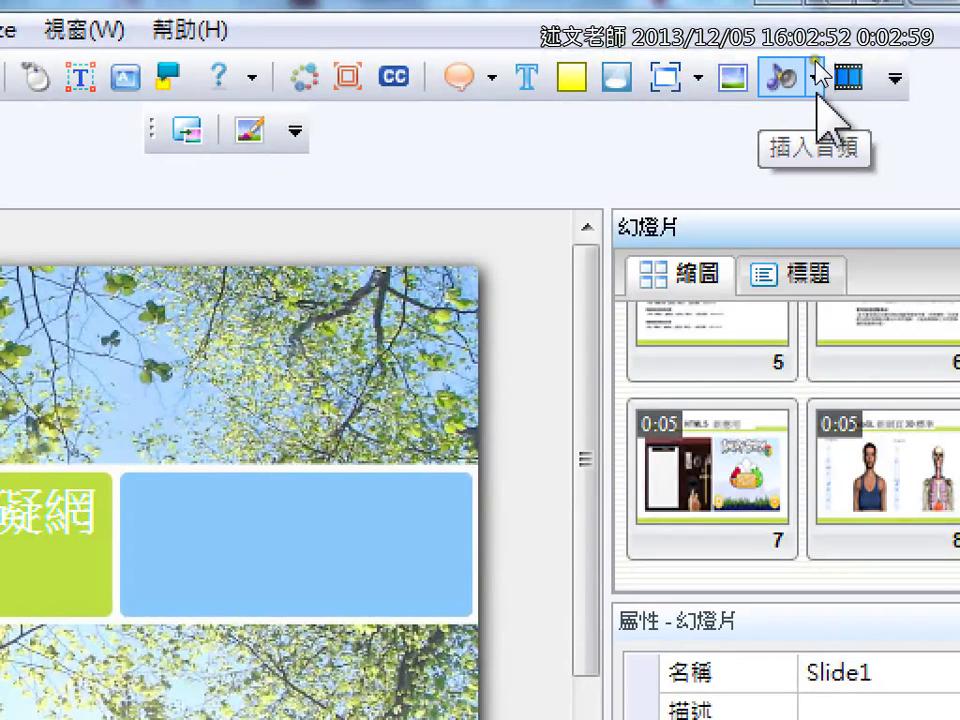
left_click(812, 52)
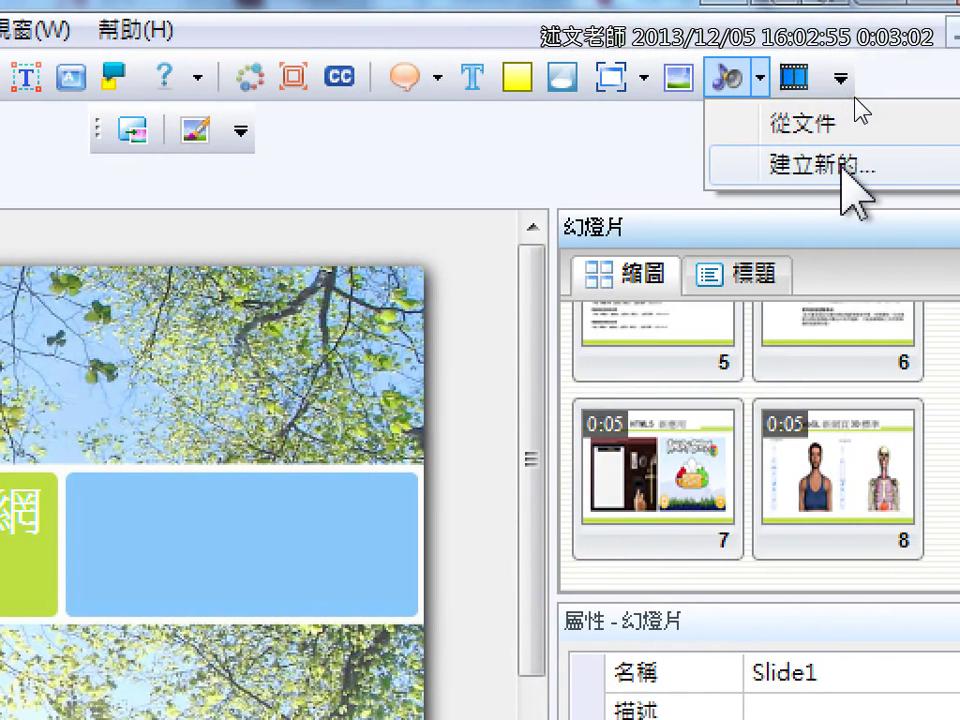
left_click(841, 168)
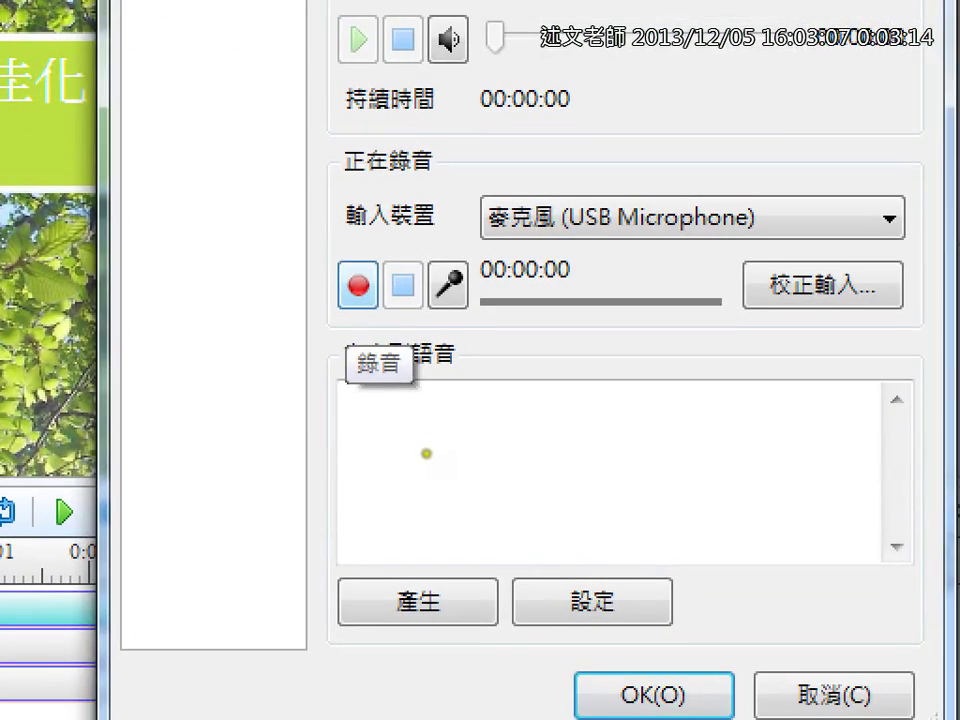
left_click_drag(313, 372, 505, 368)
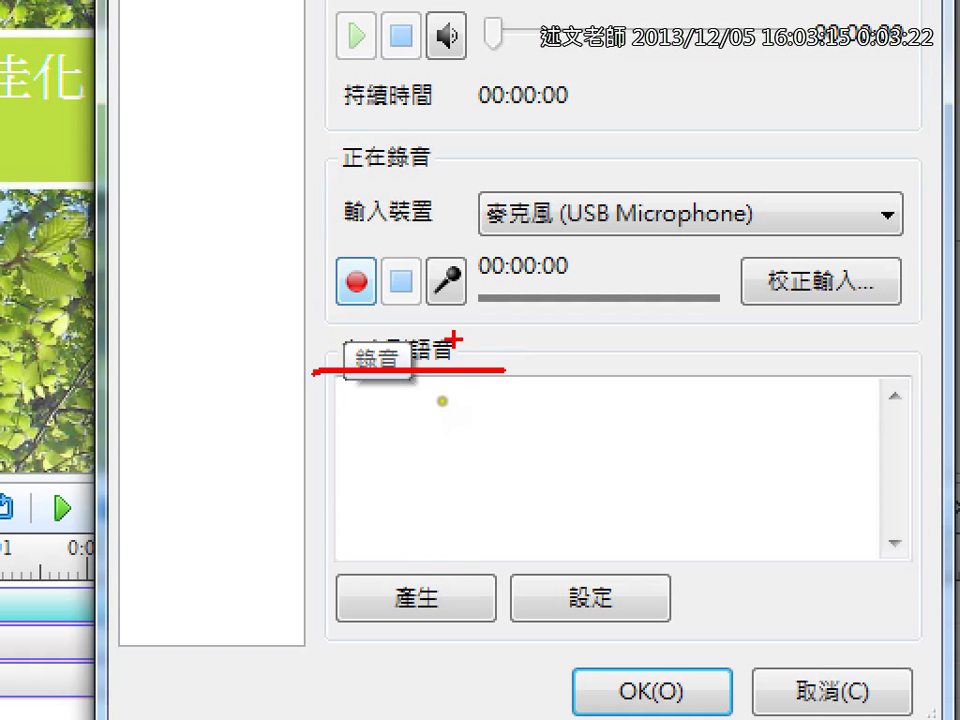
left_click_drag(455, 340, 550, 296)
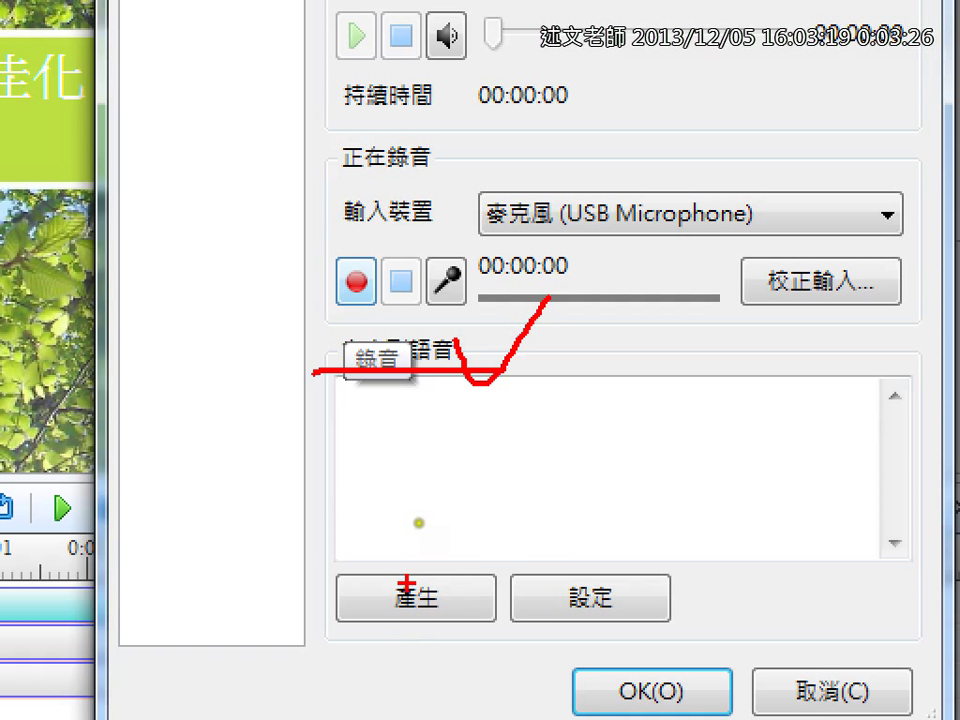
left_click_drag(406, 592, 480, 568)
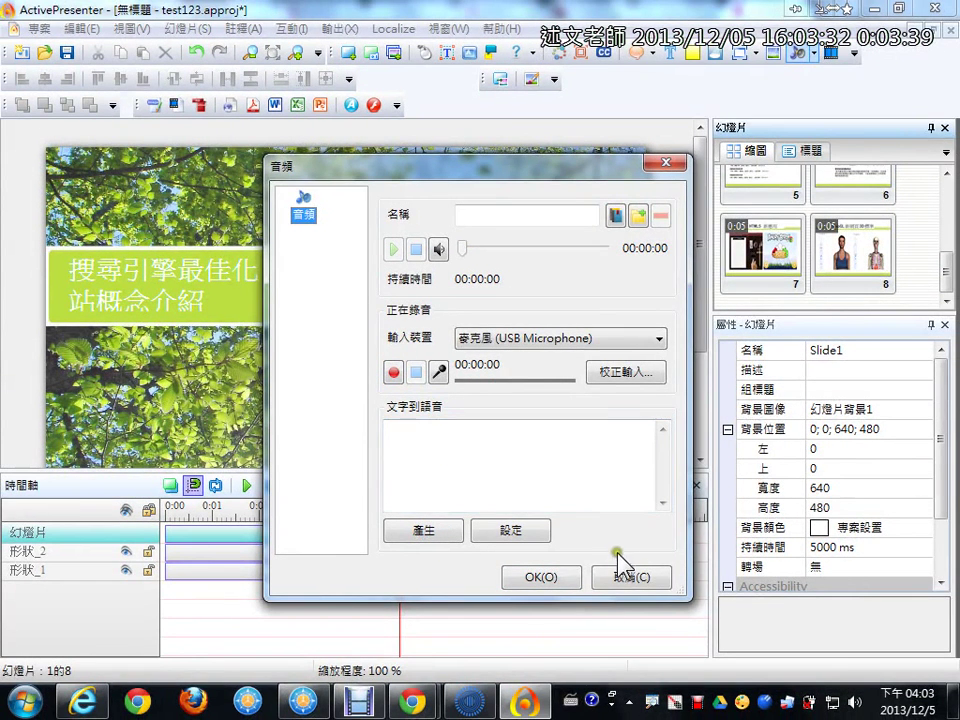
left_click(624, 573)
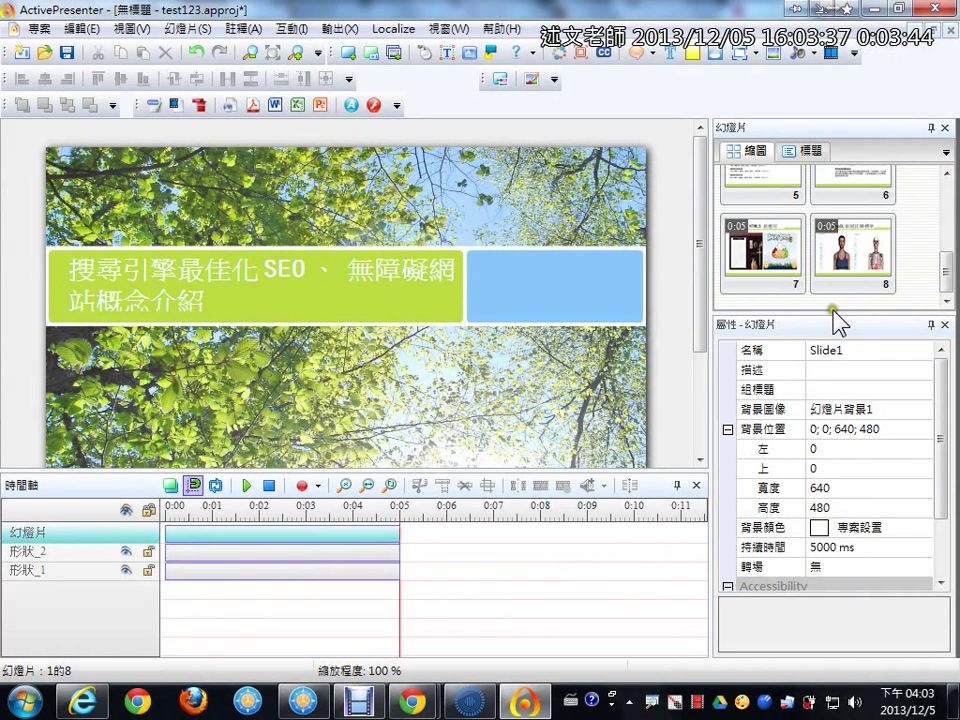
Step: Enlarge the Slides pane, show the Titles list, and rename slide 1 to 這是簡報1
left_click_drag(836, 318, 836, 404)
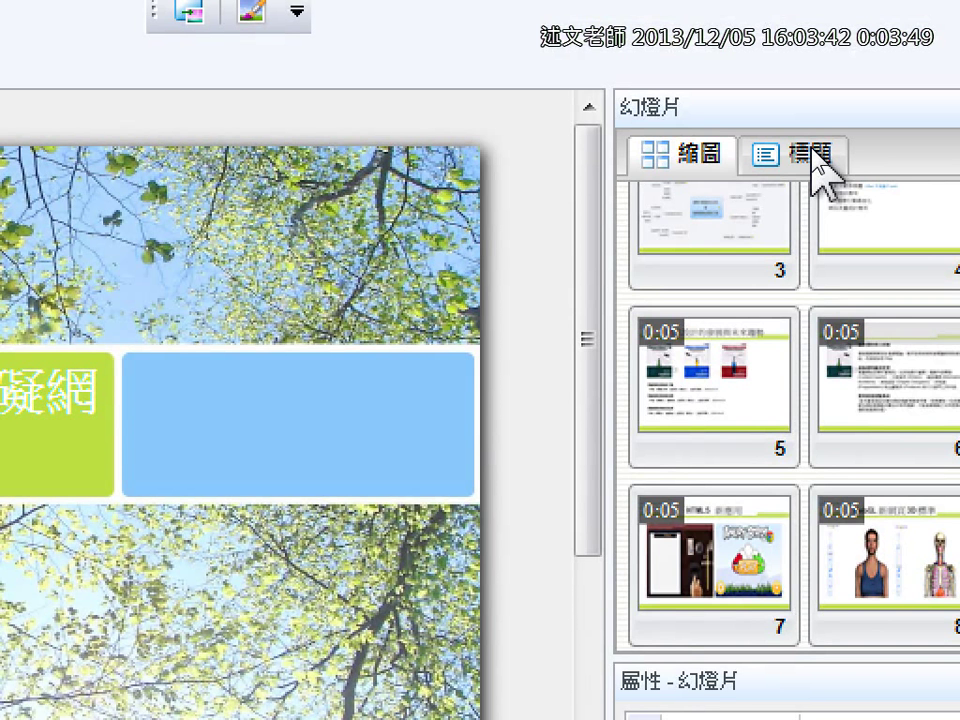
left_click(816, 160)
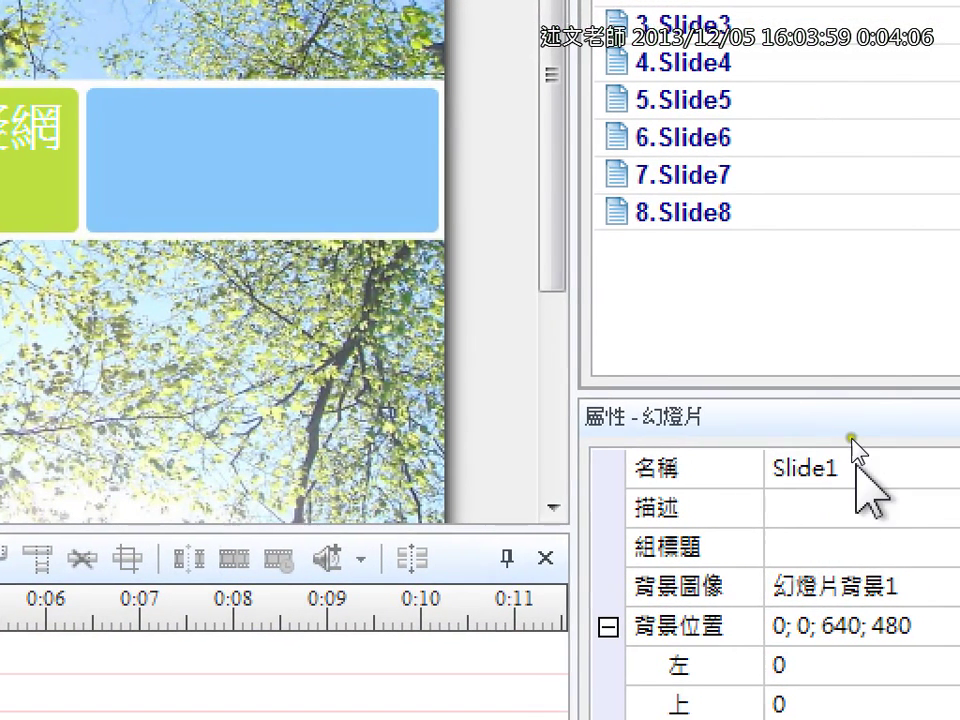
left_click(845, 462)
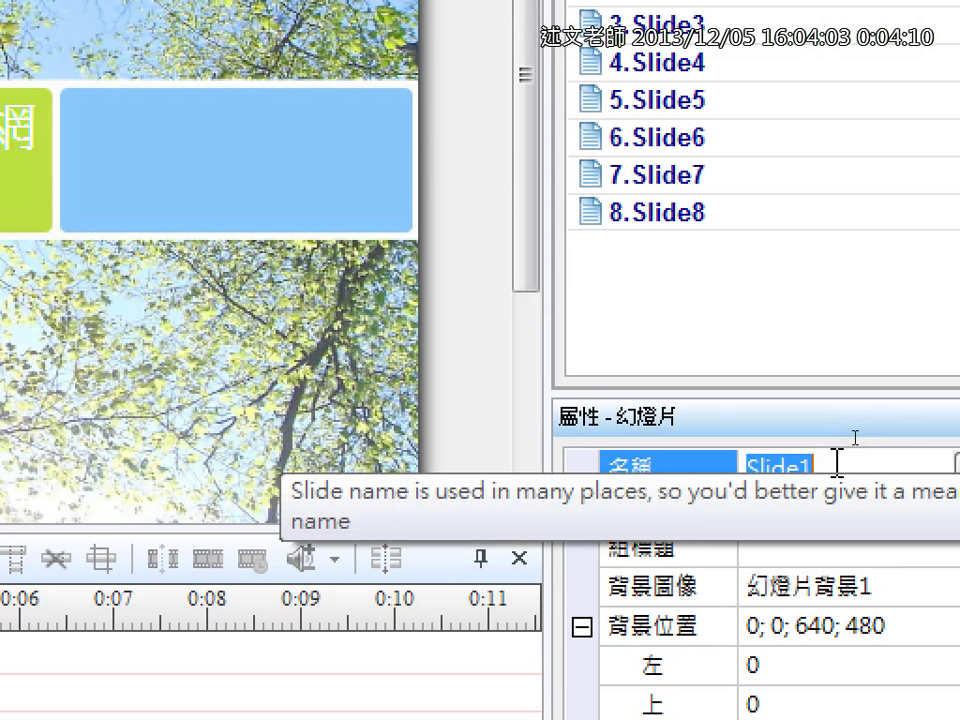
type("這是網")
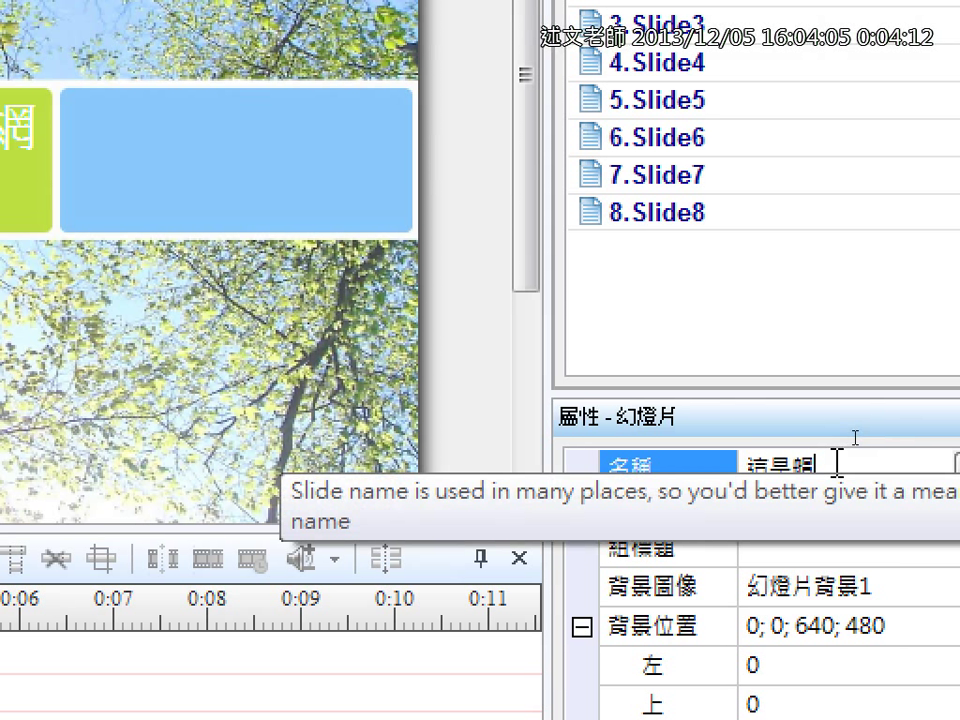
key("BackSpace")
type("簡報")
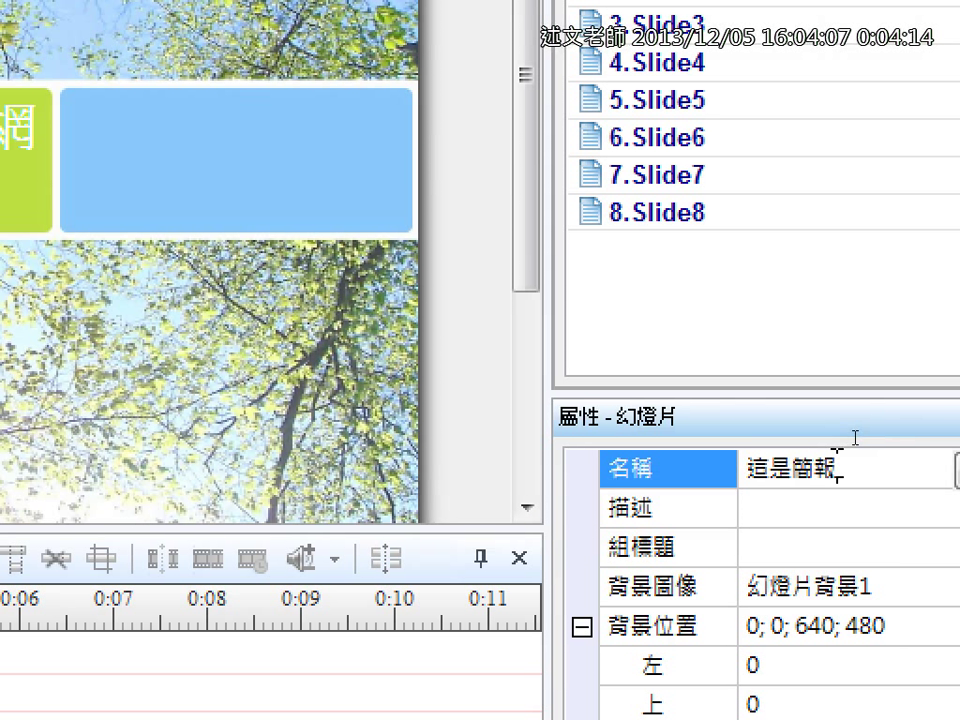
key("Return")
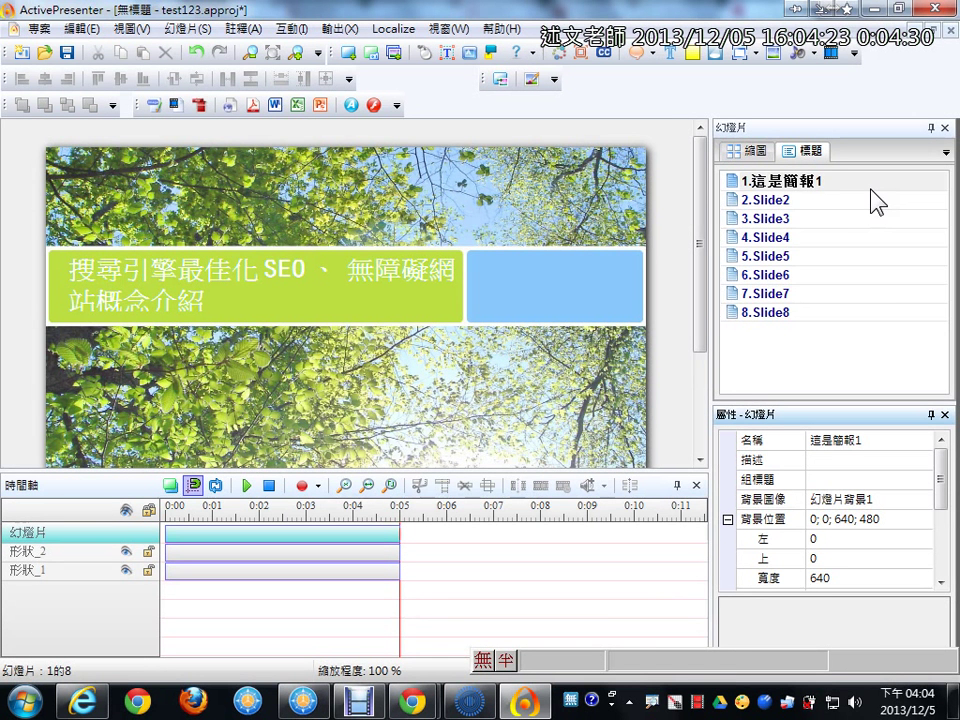
left_click(826, 186)
left_click(229, 132)
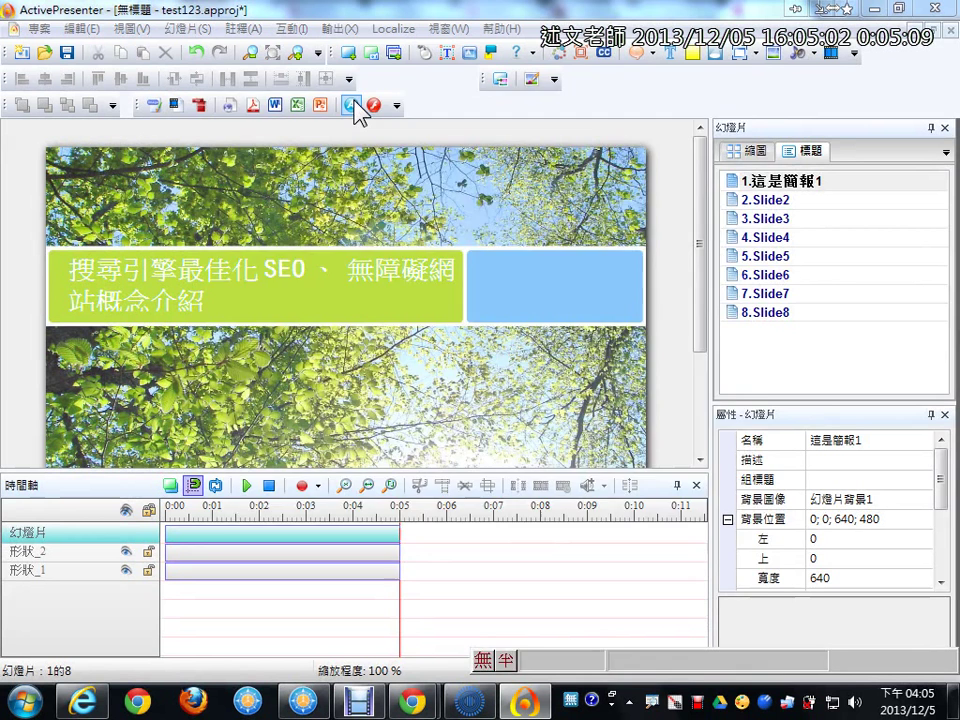
Step: Export AJAX HTML with Practice and Test unchecked, accept the path warning, and view the output
left_click(352, 106)
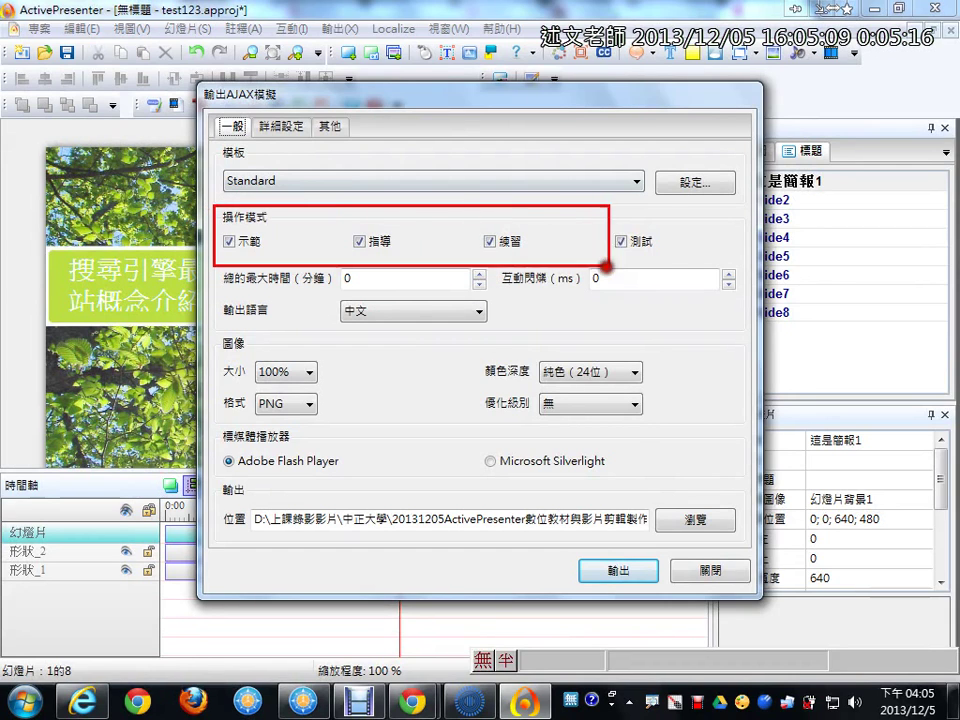
left_click_drag(214, 207, 675, 266)
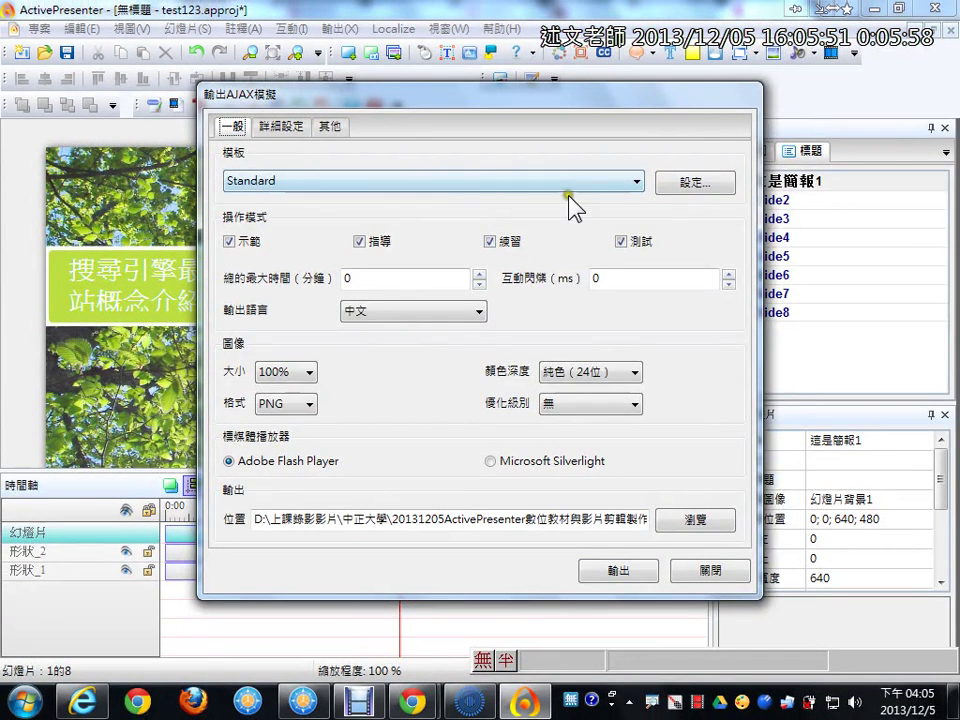
left_click(620, 241)
left_click(489, 241)
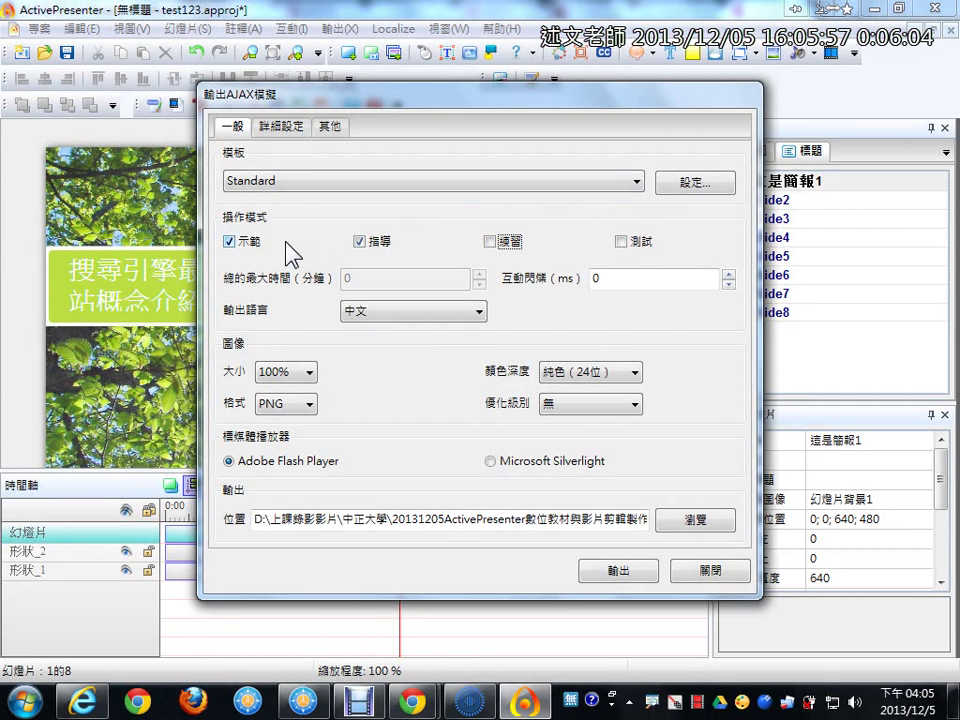
left_click(624, 570)
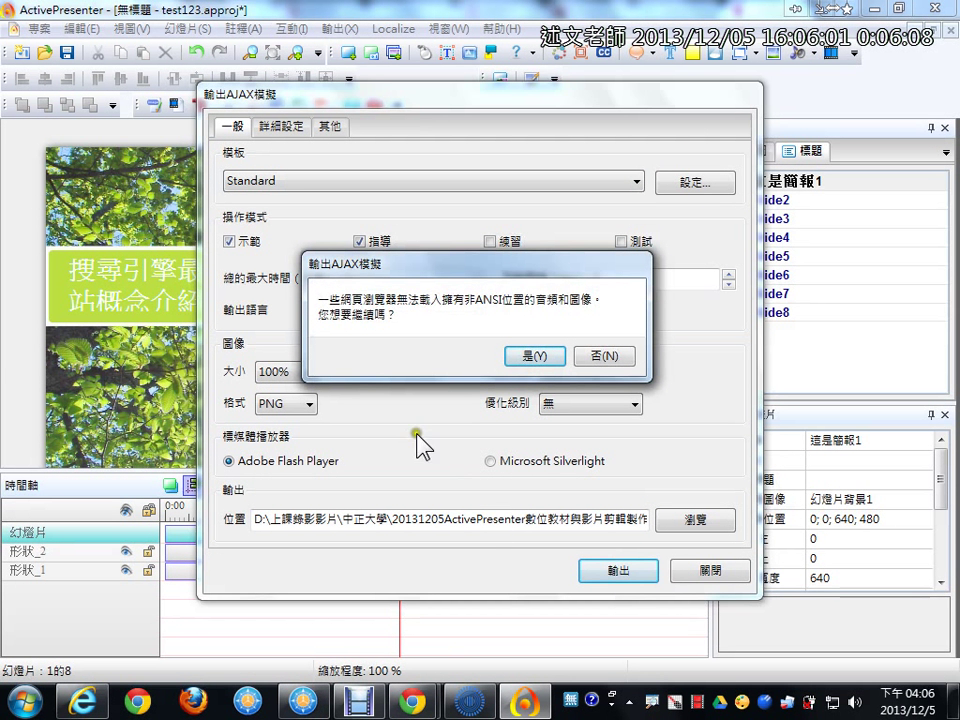
left_click(535, 356)
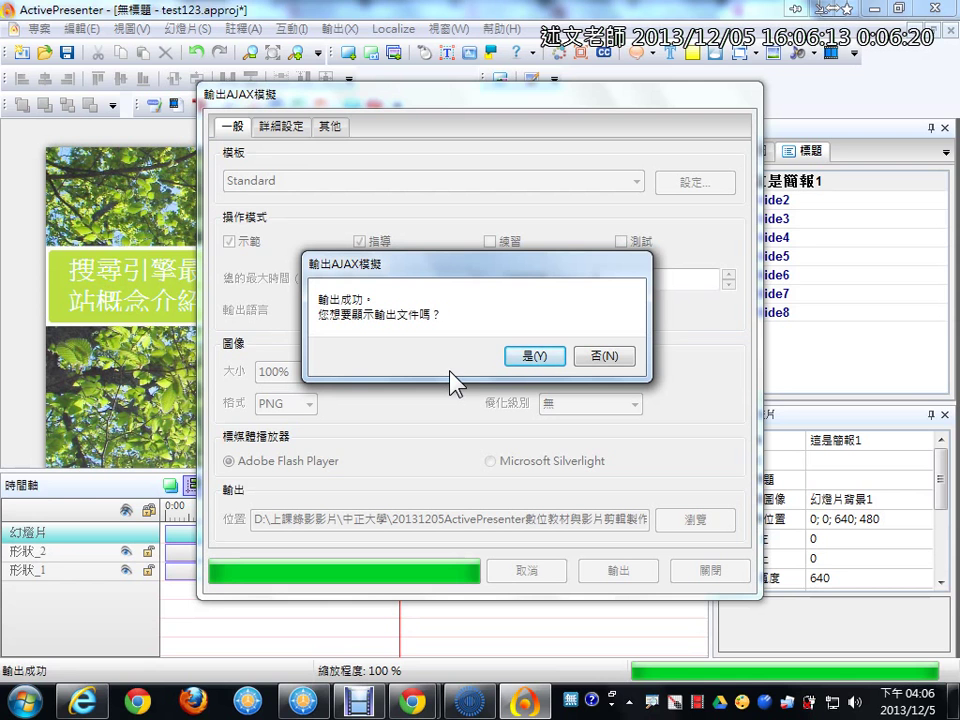
left_click(509, 366)
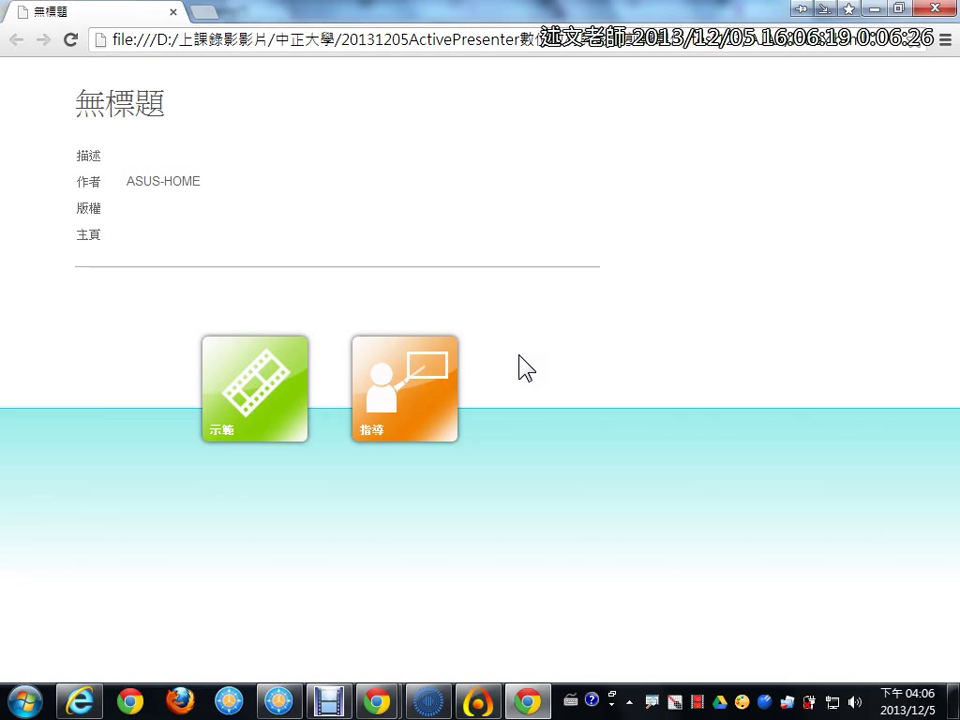
Step: Launch the 示範 demo from the exported index page in Chrome
left_click_drag(52, 74, 262, 280)
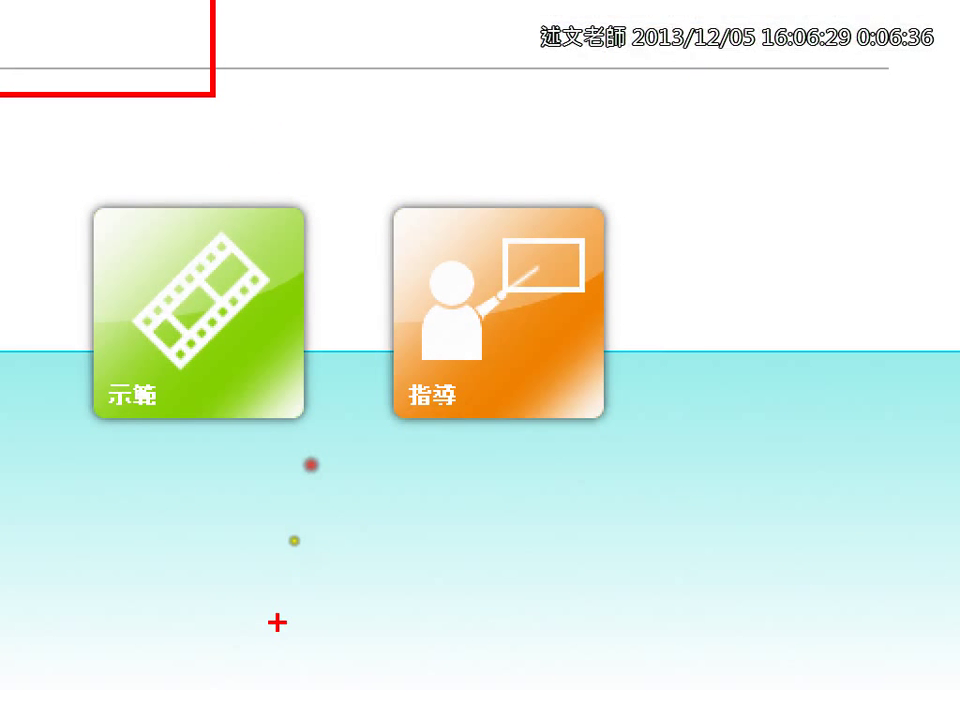
left_click_drag(144, 478, 293, 381)
left_click_drag(464, 458, 583, 435)
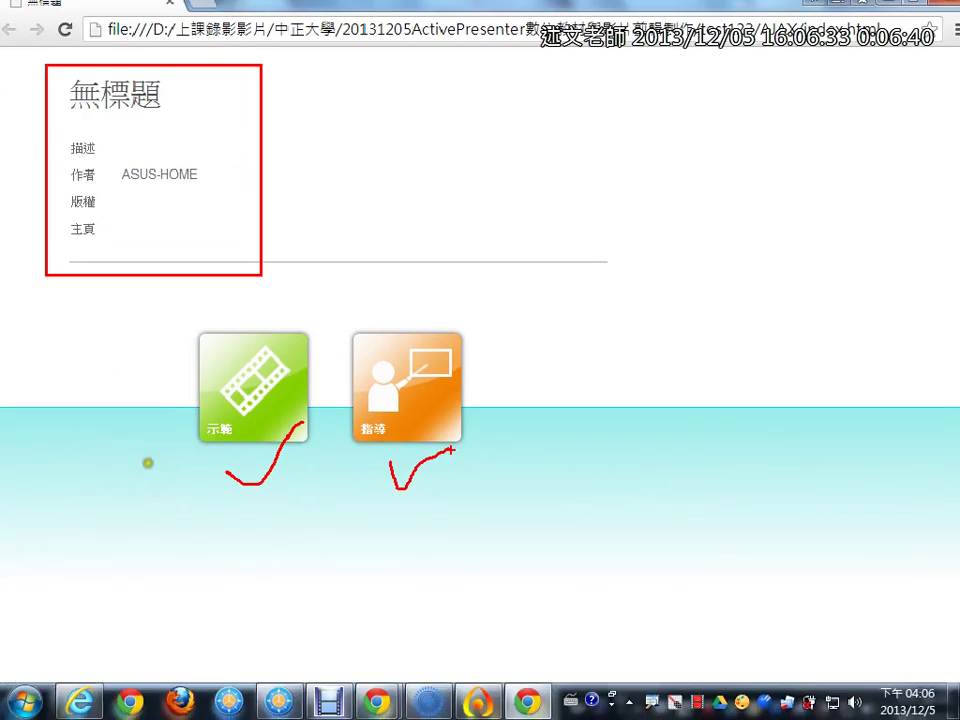
left_click(236, 404)
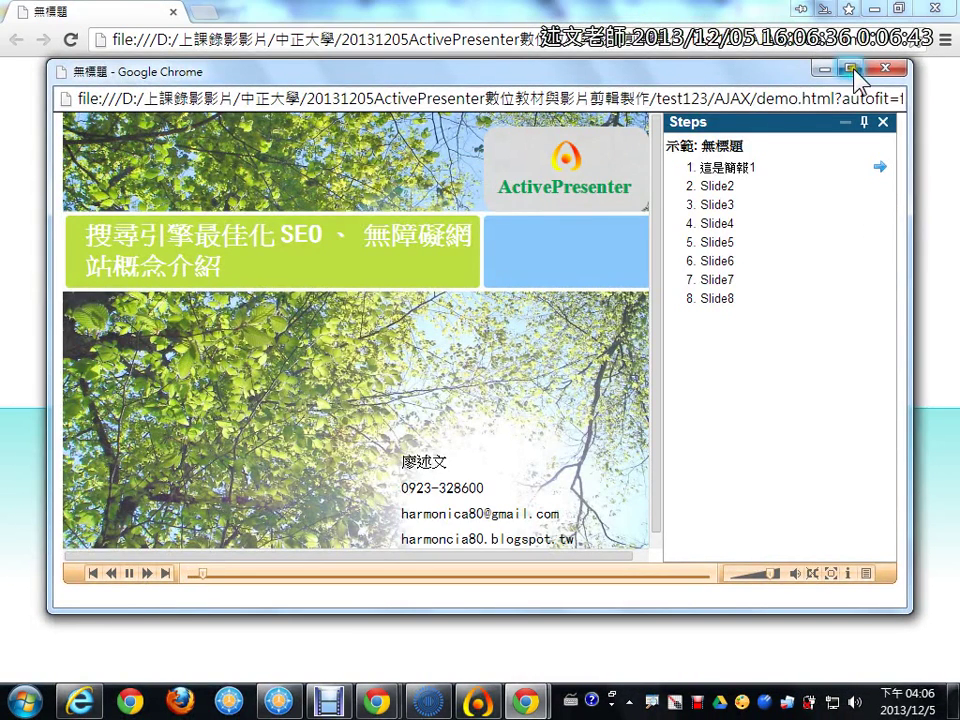
Step: Maximize the demo window and jump the playback to Slide4 and Slide6
left_click(850, 68)
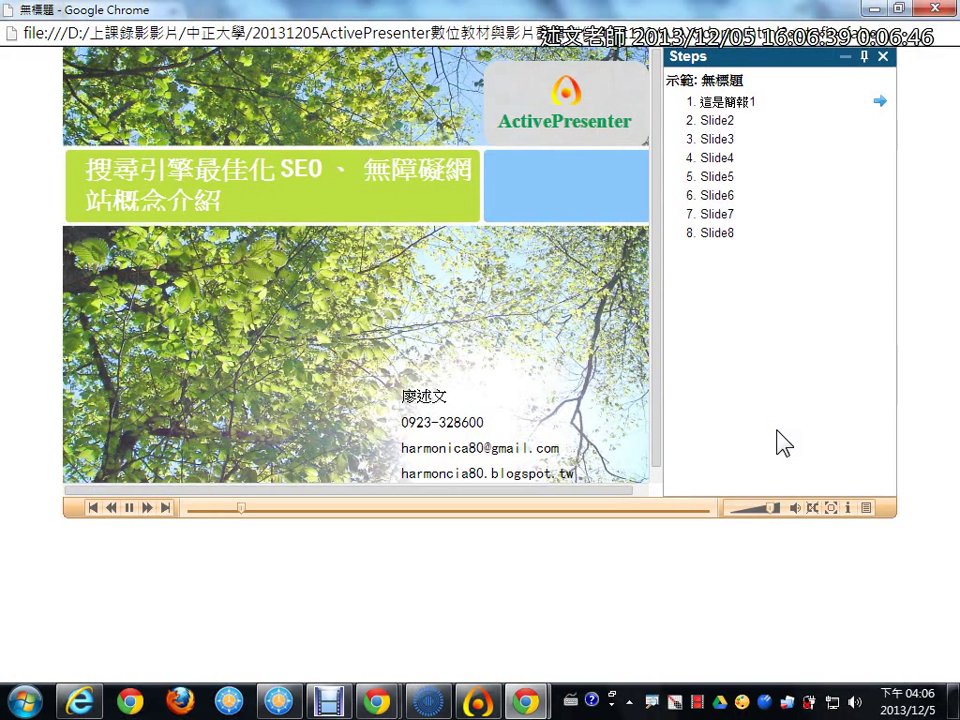
left_click_drag(772, 78, 805, 66)
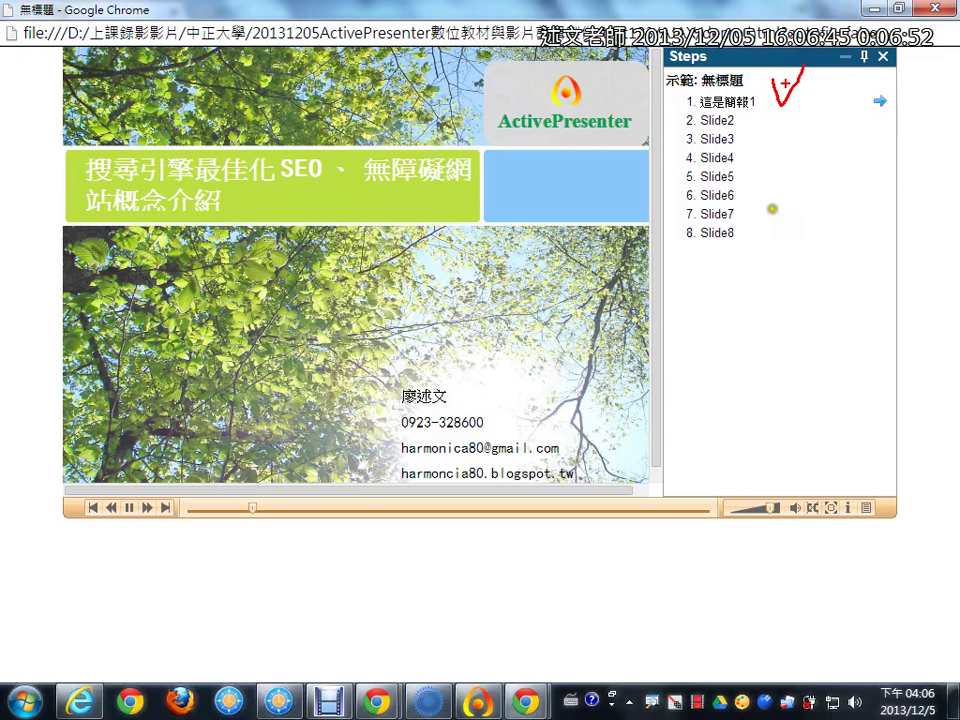
key("Escape")
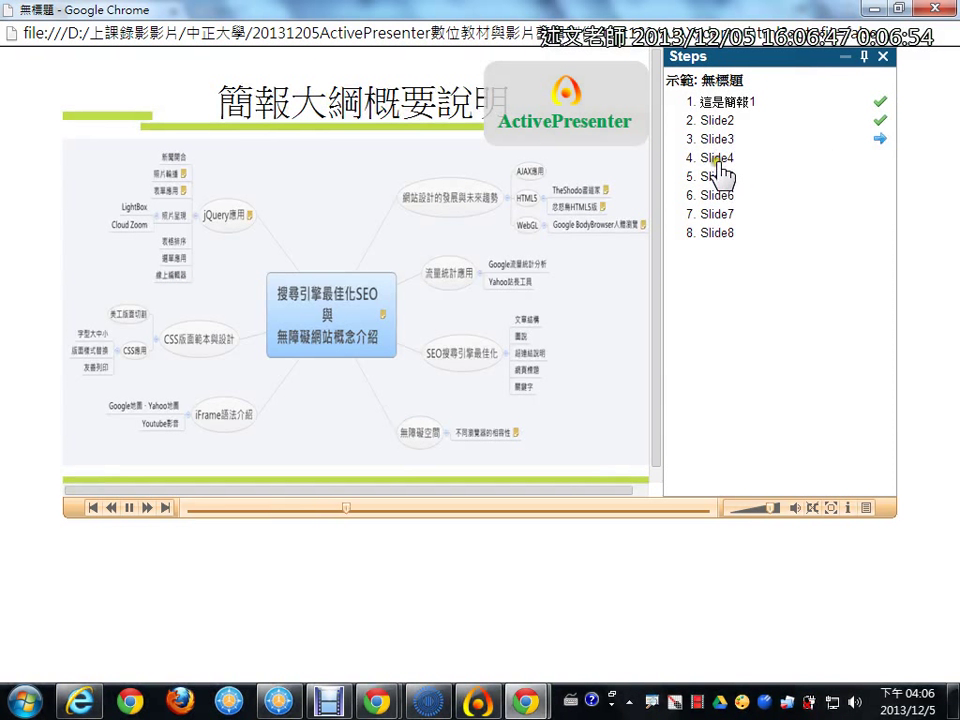
left_click(717, 160)
left_click(718, 195)
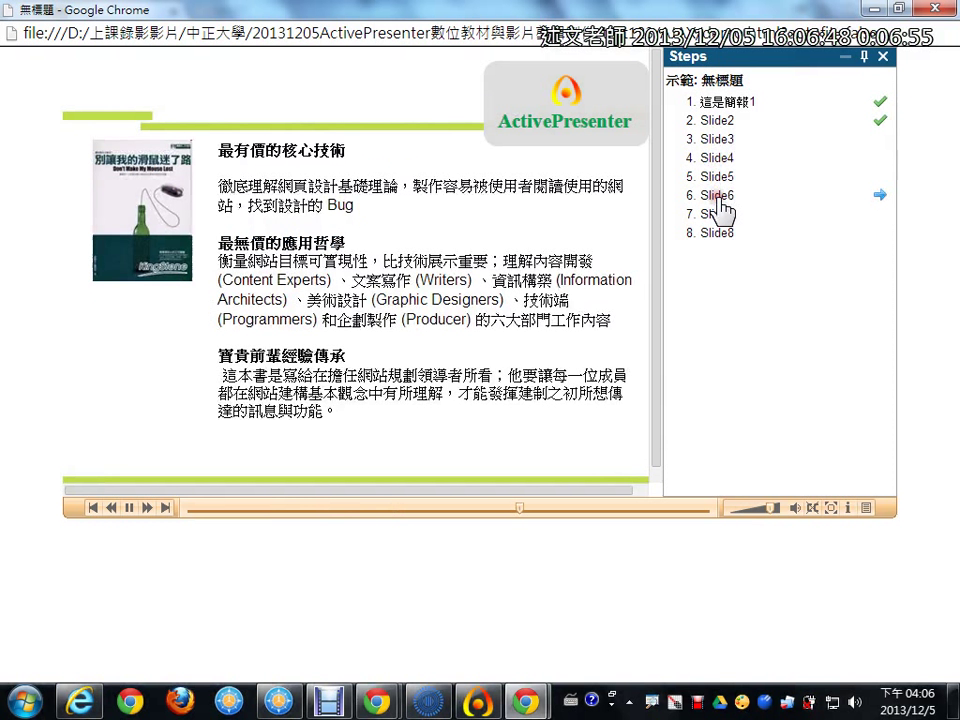
left_click(682, 210)
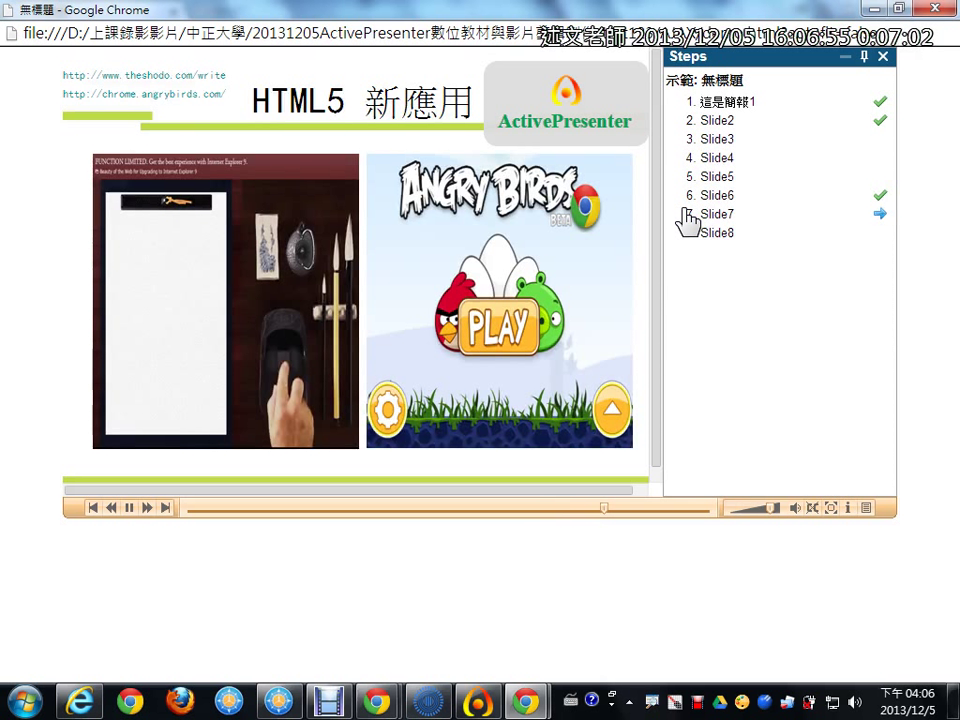
Step: Jump through Slide2, Slide4, Slide6 and Slide7, then close the demo with 取消
left_click(716, 121)
left_click(716, 158)
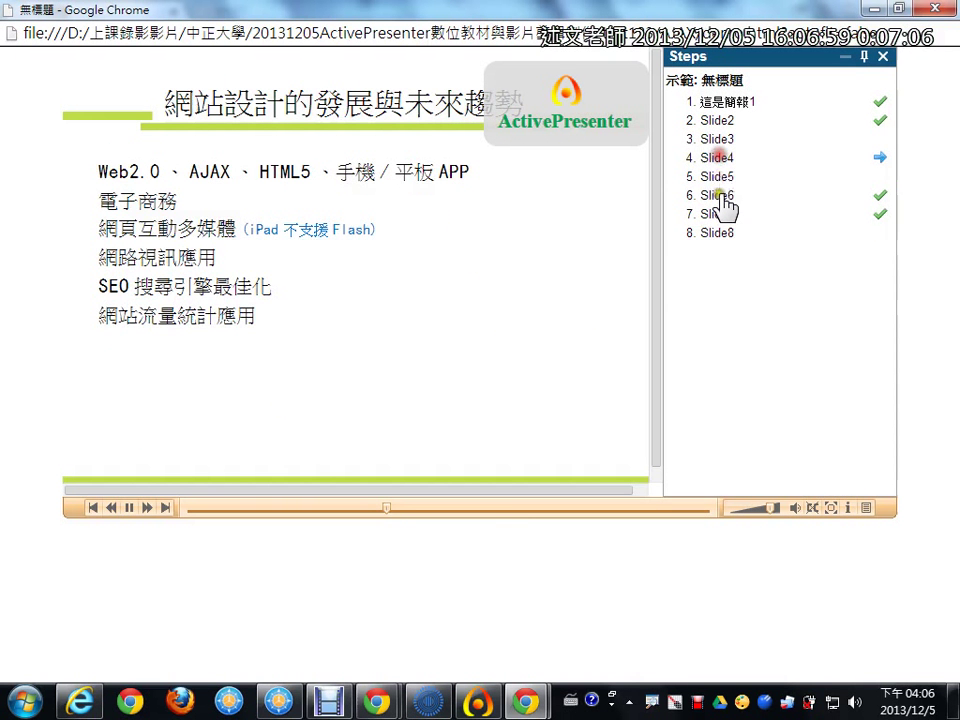
left_click(718, 195)
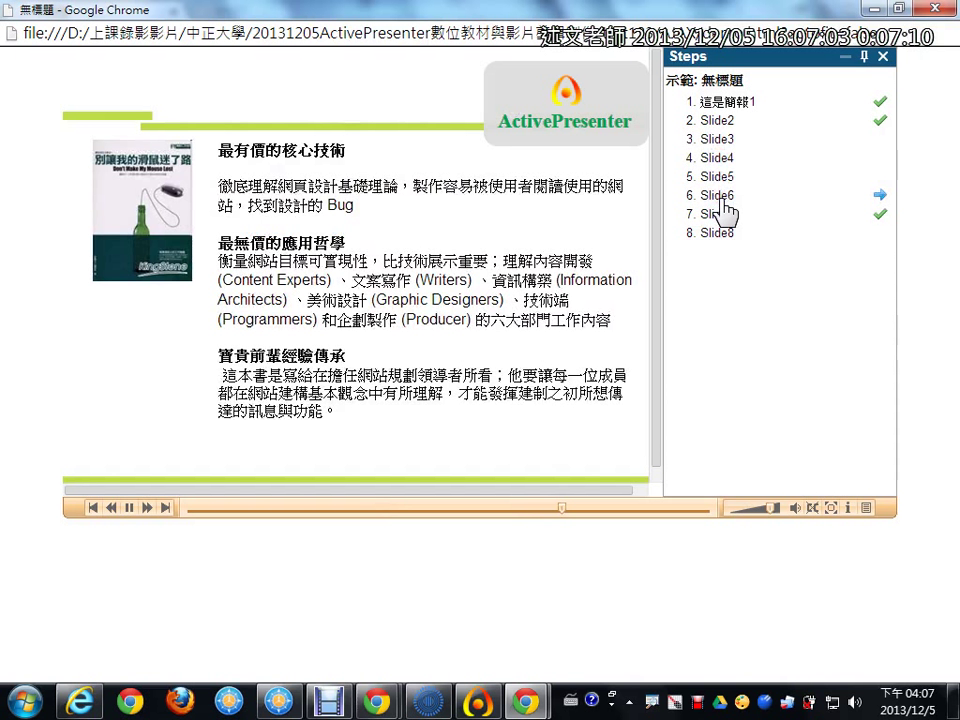
left_click(722, 212)
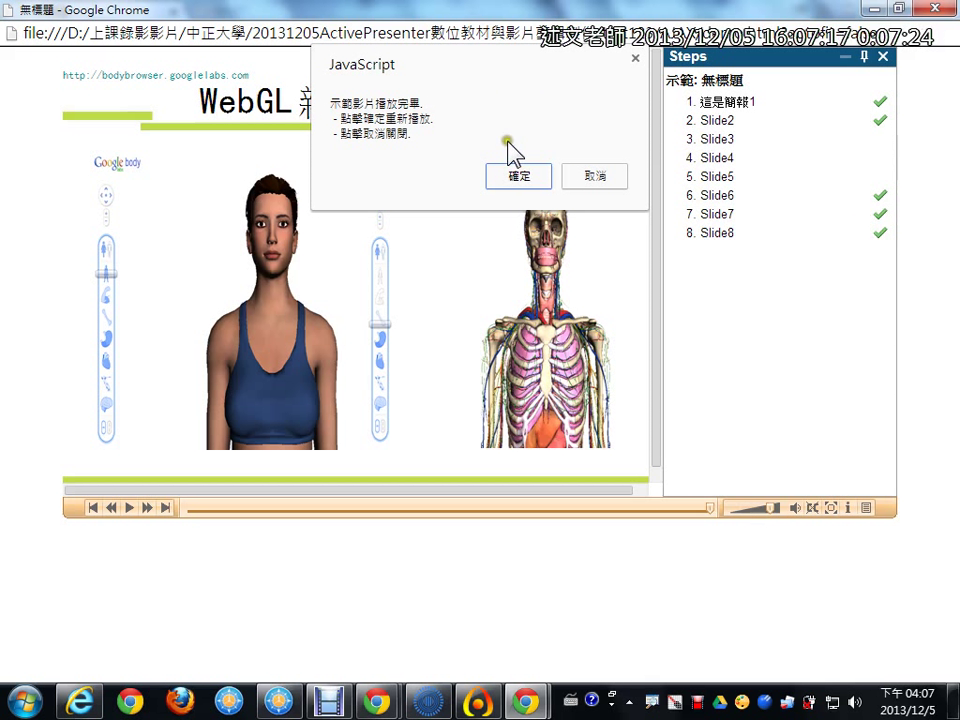
left_click(577, 172)
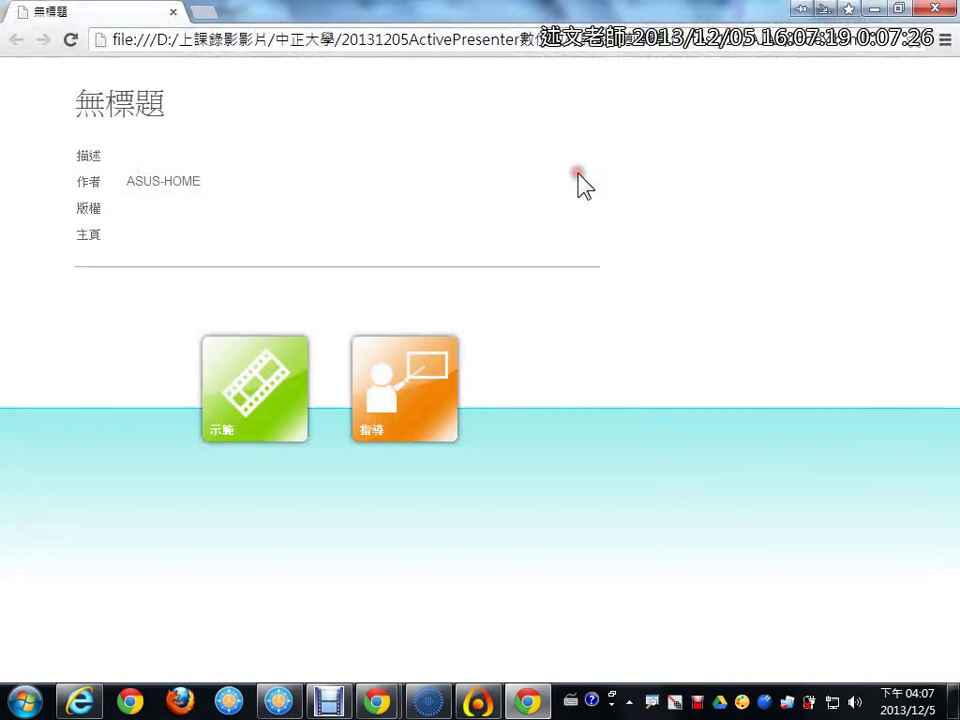
Step: Run the 指導 tutorial.html version in its own Chrome window, close it, and go back to ActivePresenter
left_click(414, 392)
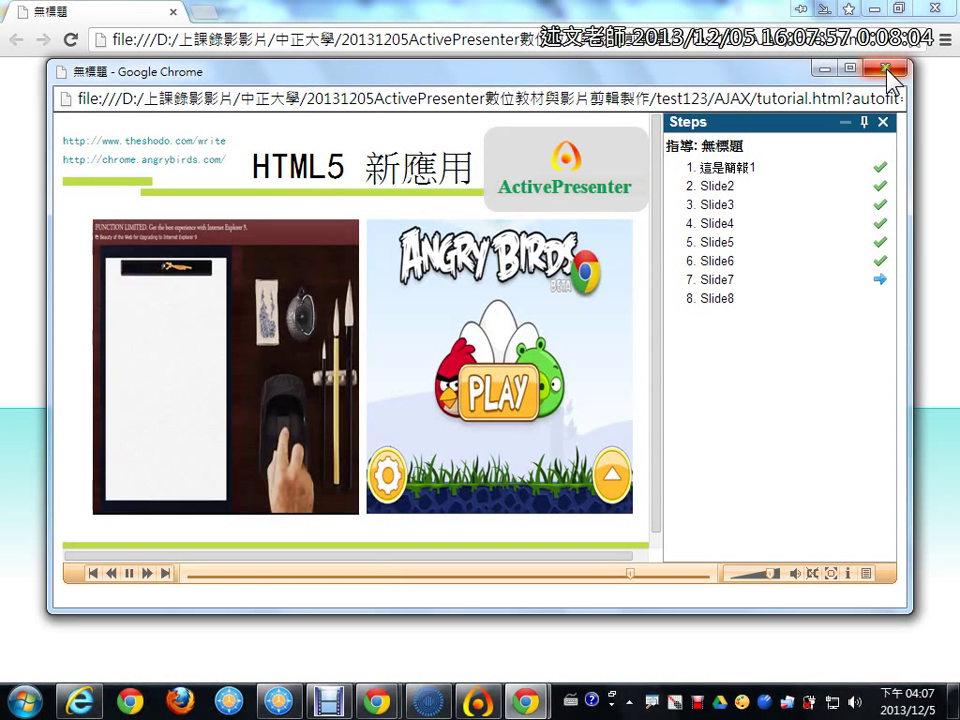
left_click(887, 72)
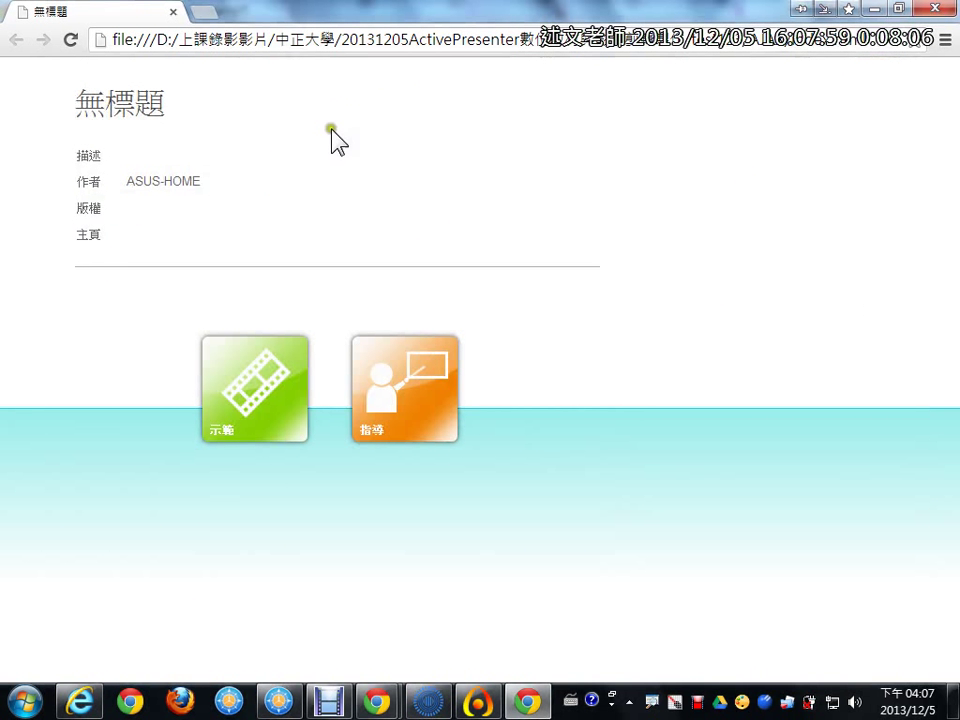
left_click_drag(58, 64, 248, 281)
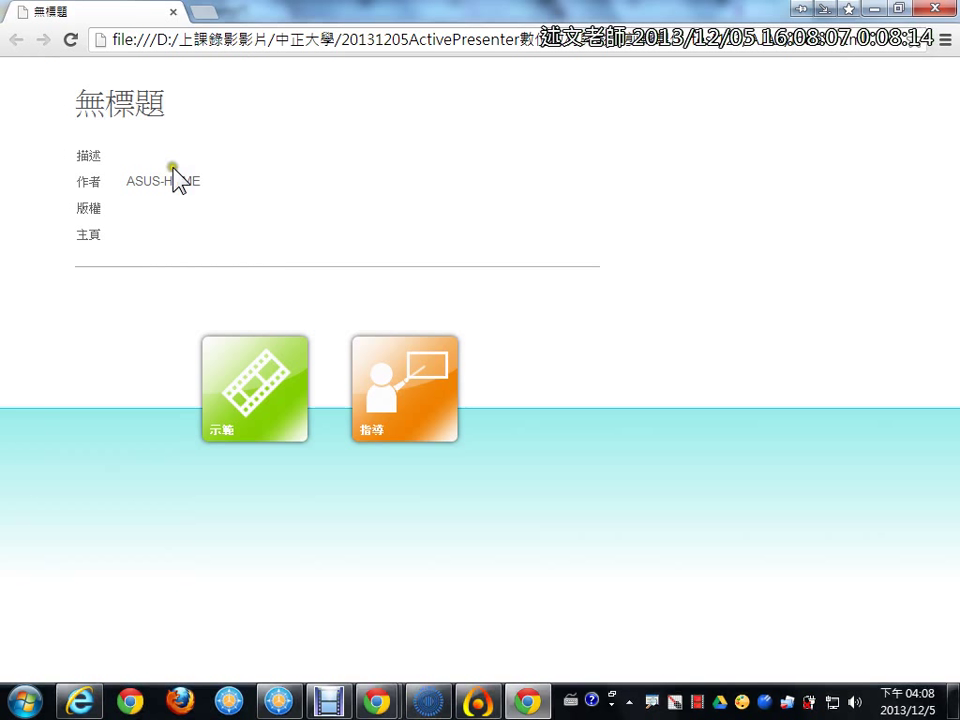
left_click(476, 703)
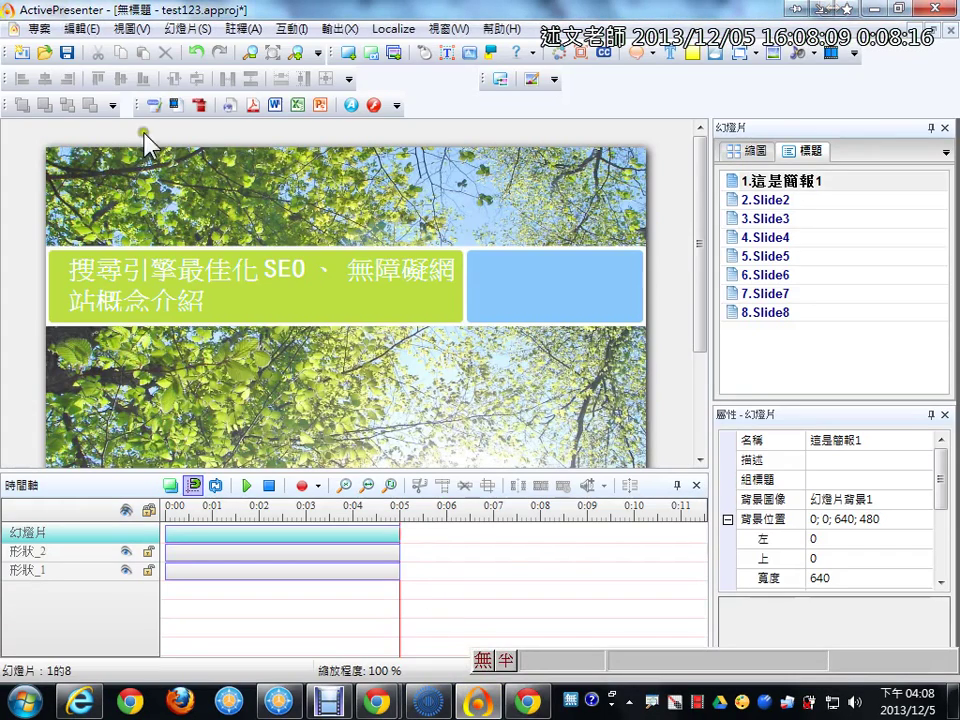
Step: Check the 作者, copyright and 一般 entries in 專案 > 項目屬性, then save test123
left_click(31, 33)
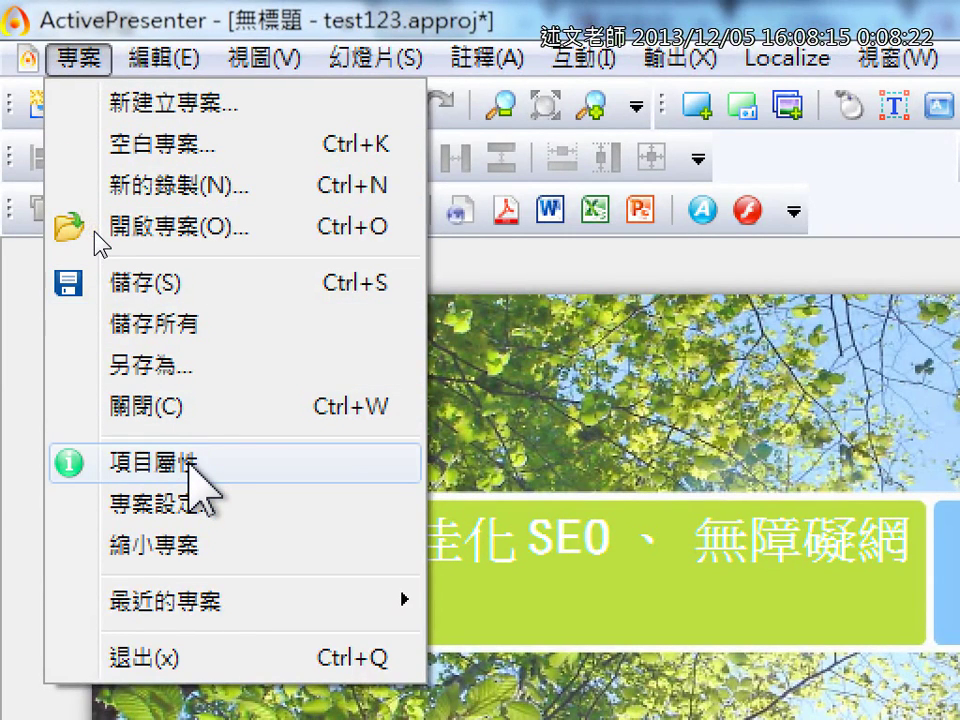
left_click(188, 465)
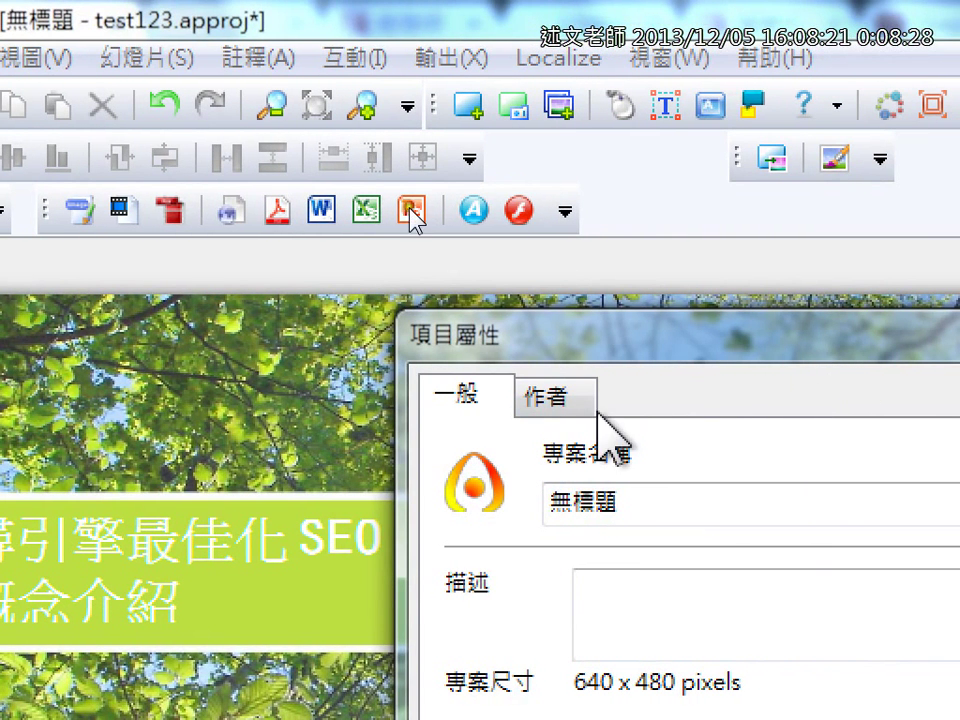
left_click(553, 408)
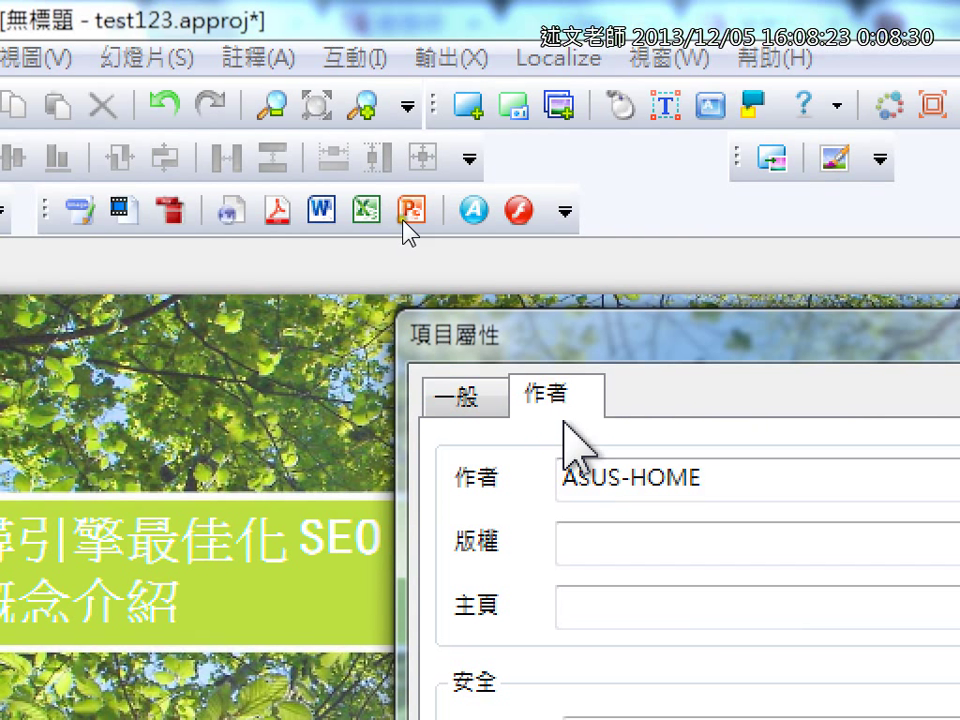
left_click(614, 478)
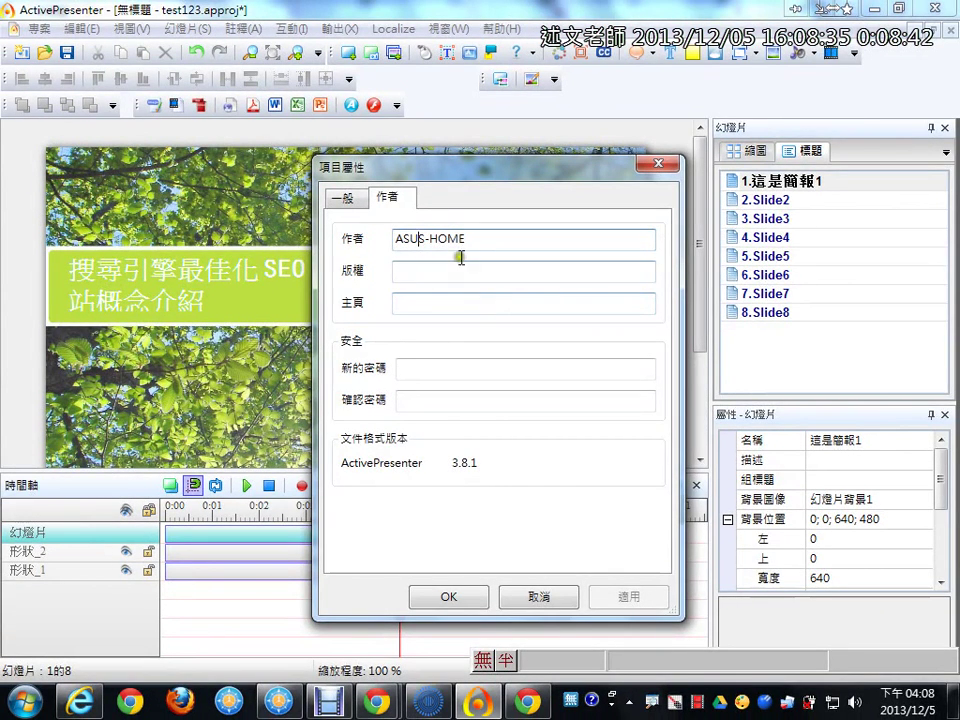
left_click(345, 197)
left_click(391, 200)
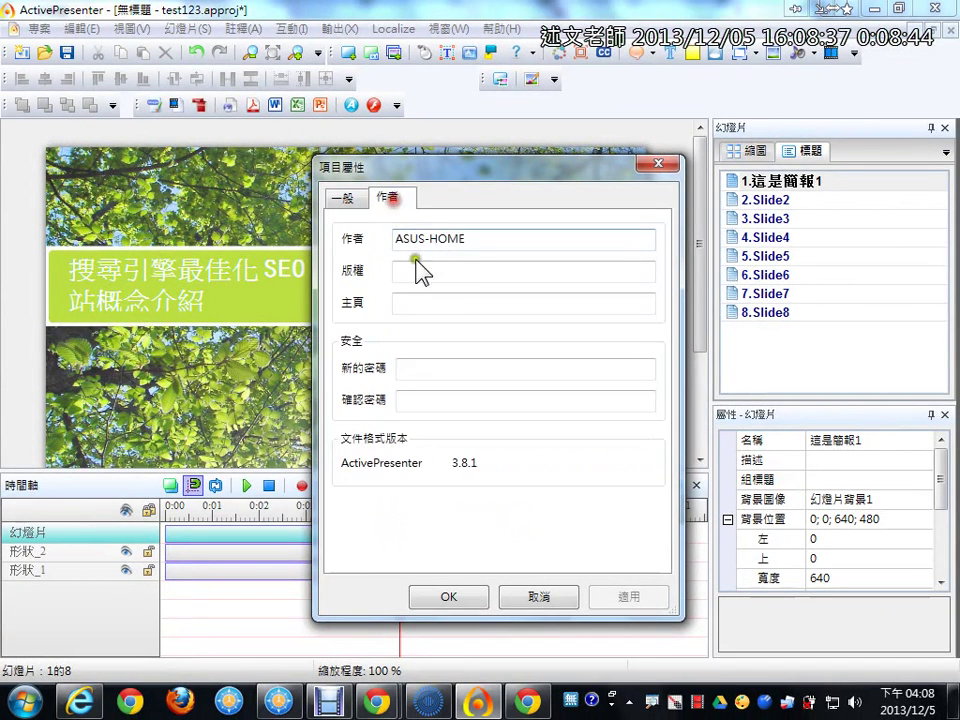
left_click(462, 273)
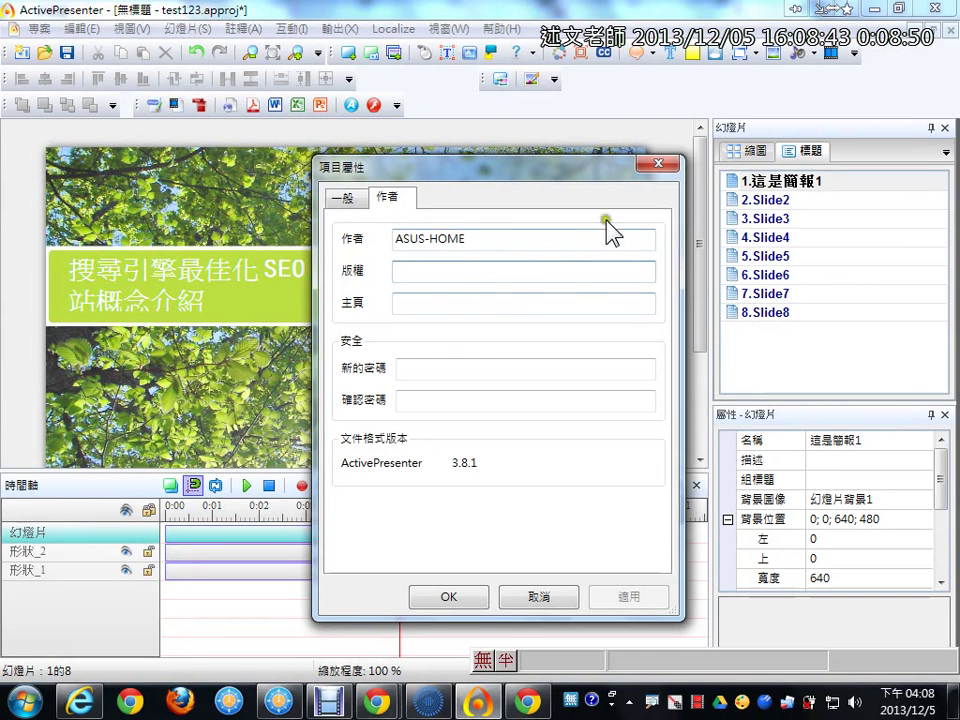
left_click(659, 163)
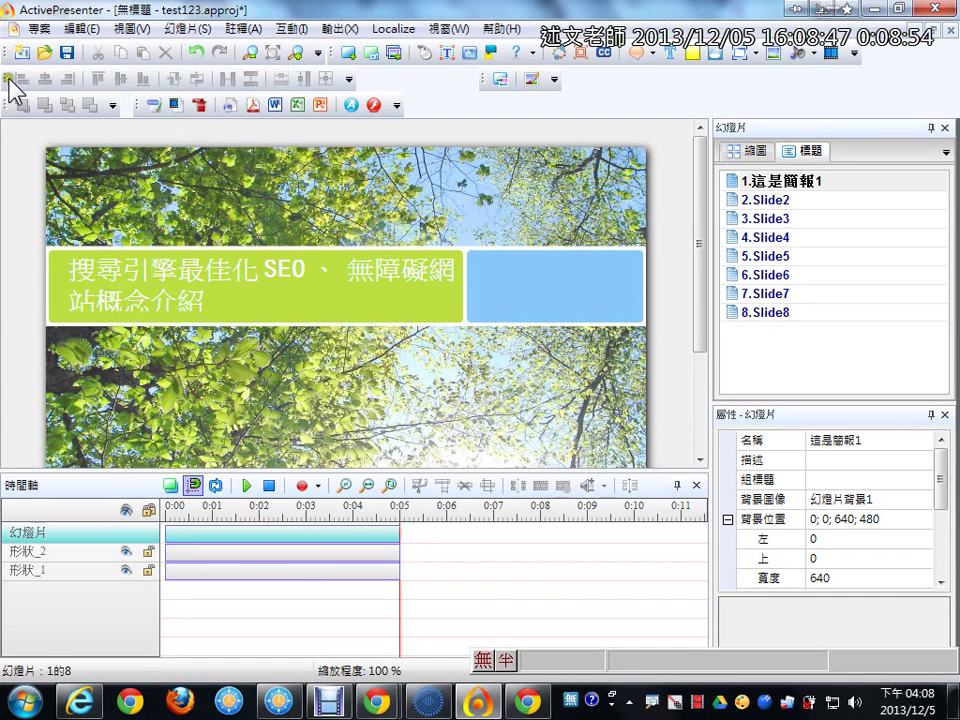
left_click(67, 53)
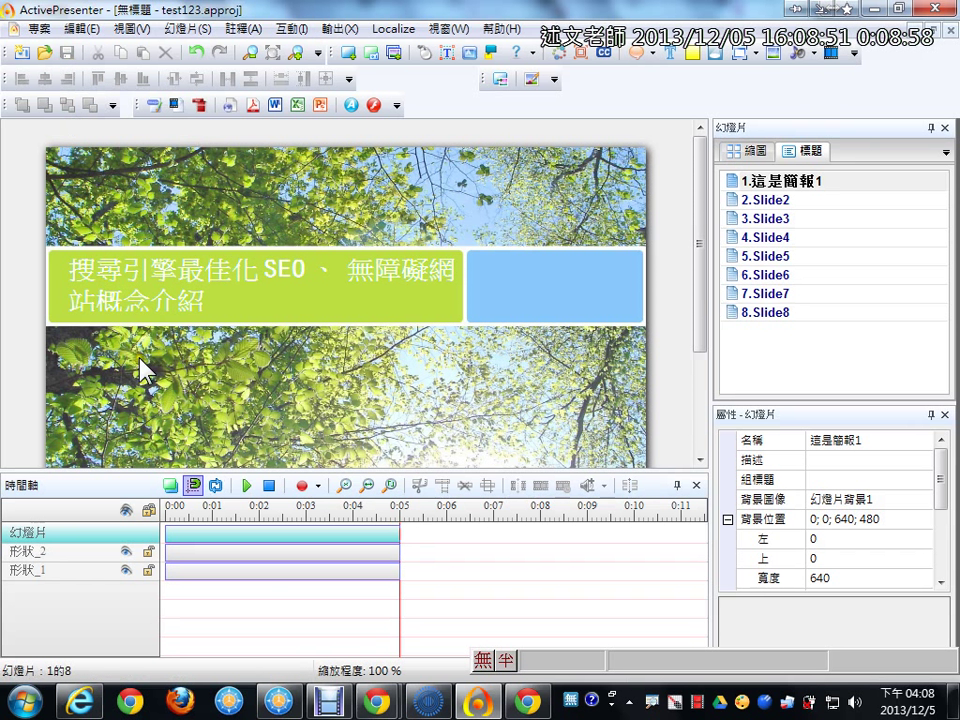
Step: In FreeCommander, open 20131205ActivePresenter\test123\AJAX, select the exported files, then return to ActivePresenter
mouse_move(282, 703)
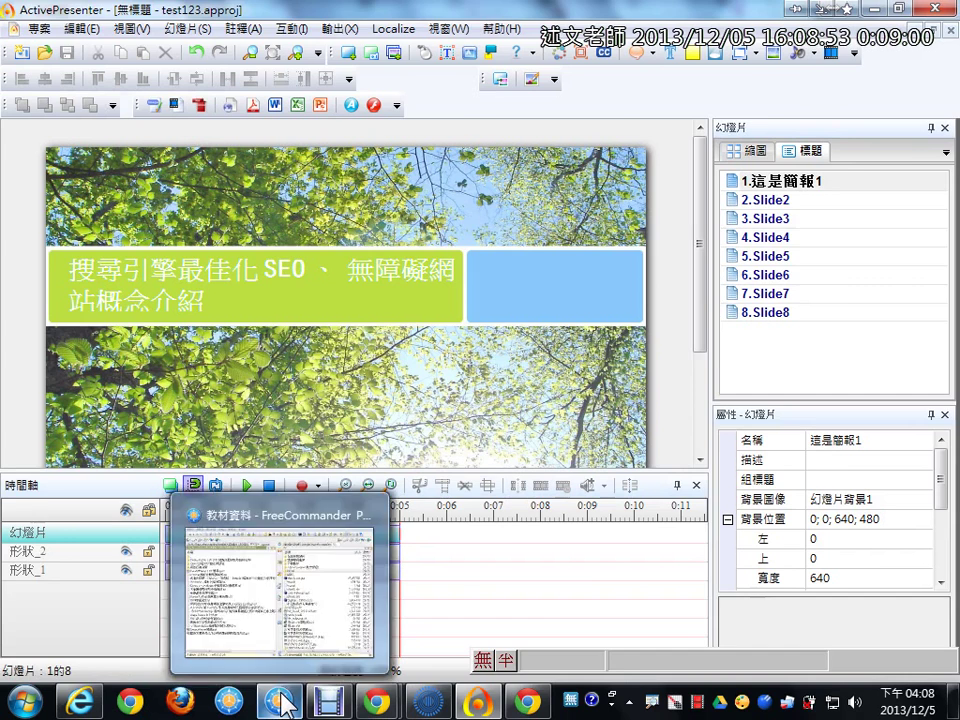
left_click(279, 645)
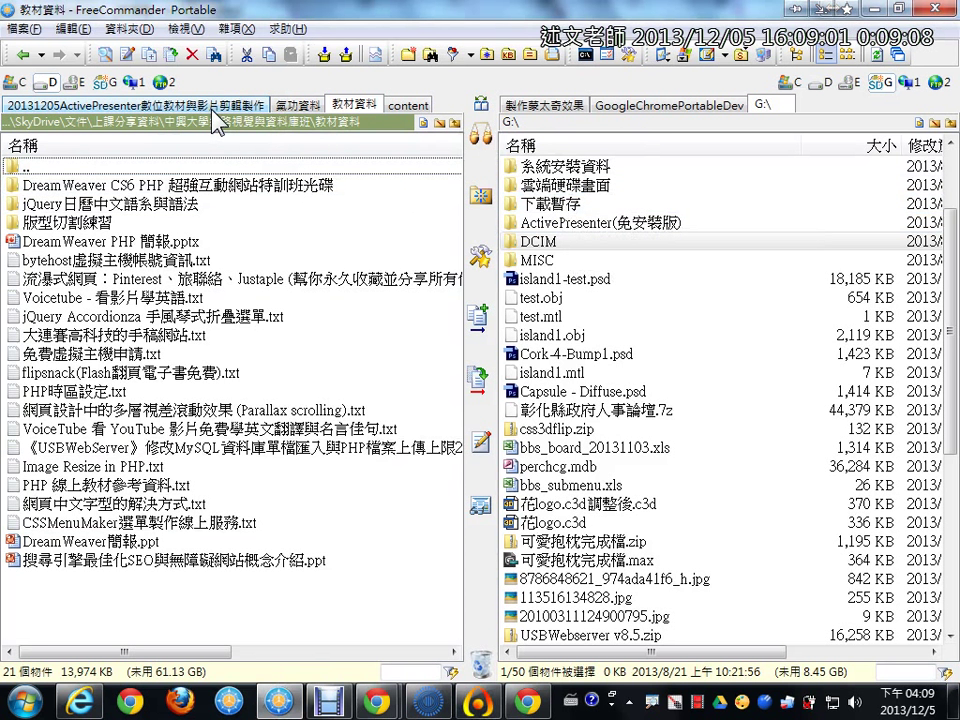
left_click(245, 106)
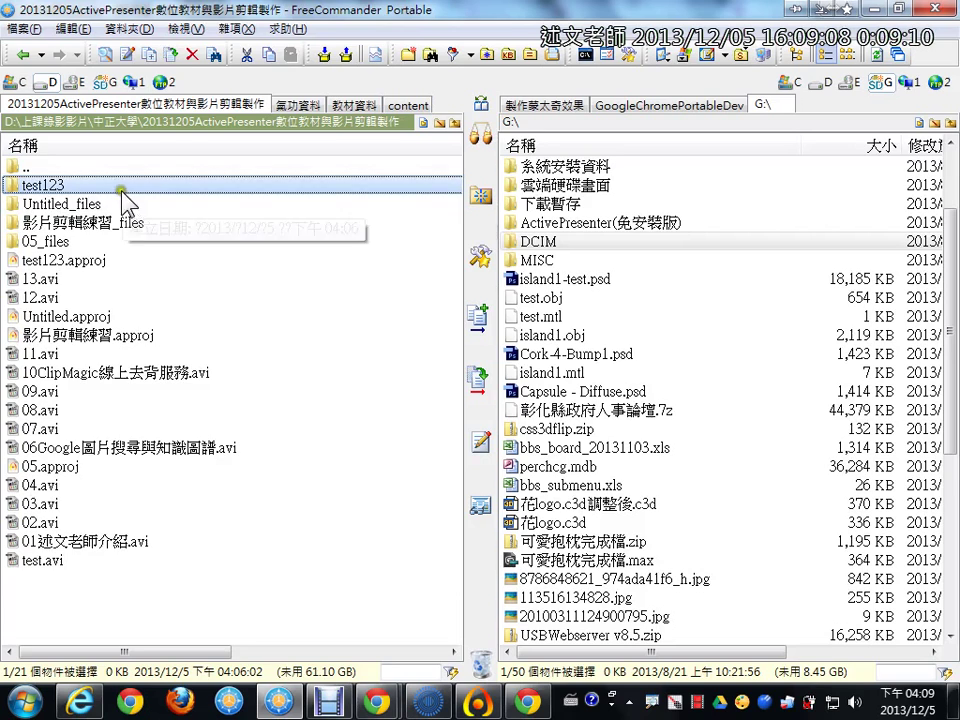
double_click(117, 187)
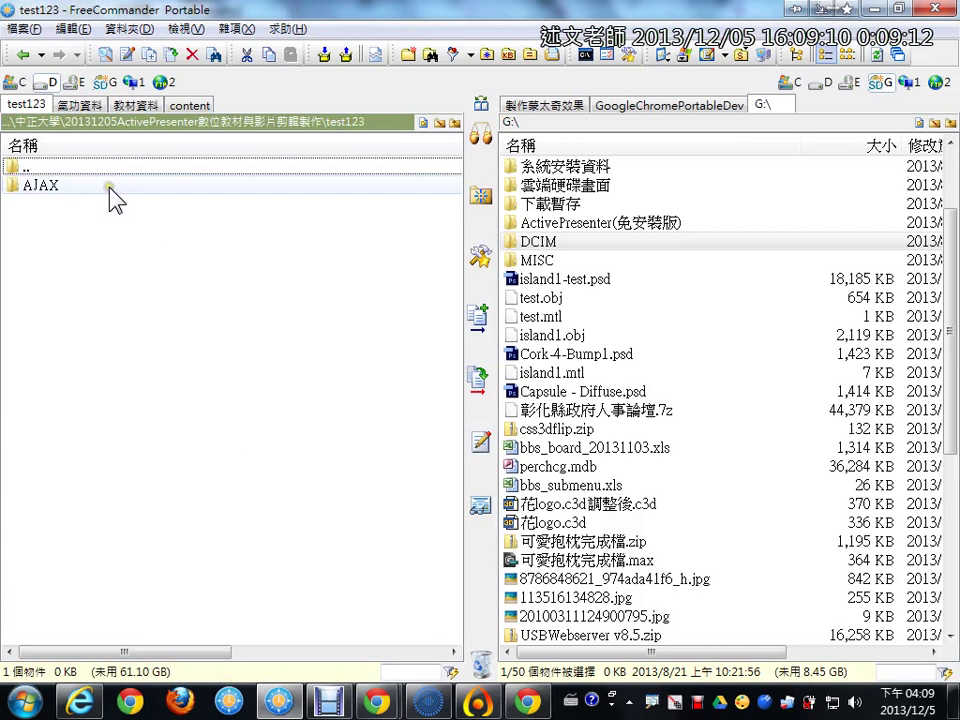
left_click(53, 188)
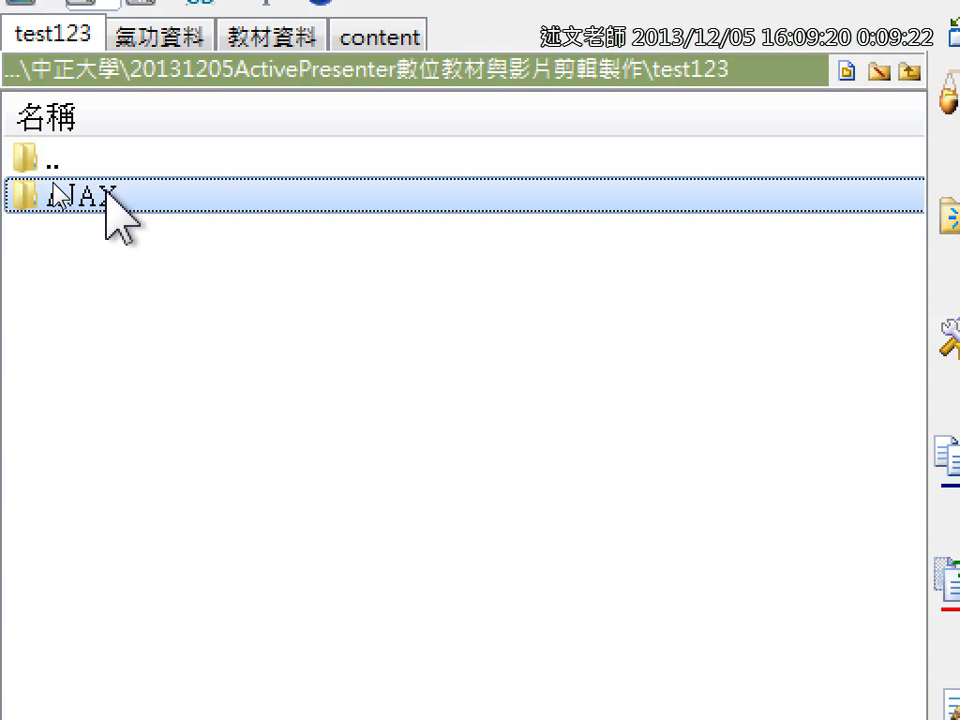
double_click(106, 196)
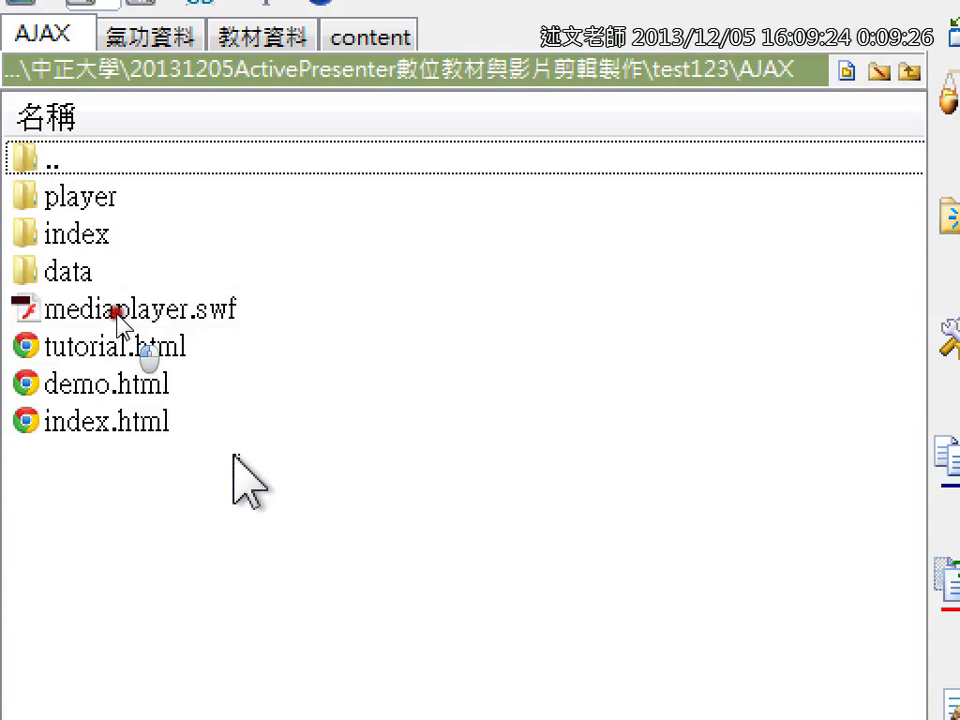
mouse_move(238, 476)
left_mouse_down()
mouse_move(134, 350)
mouse_move(92, 205)
left_mouse_up()
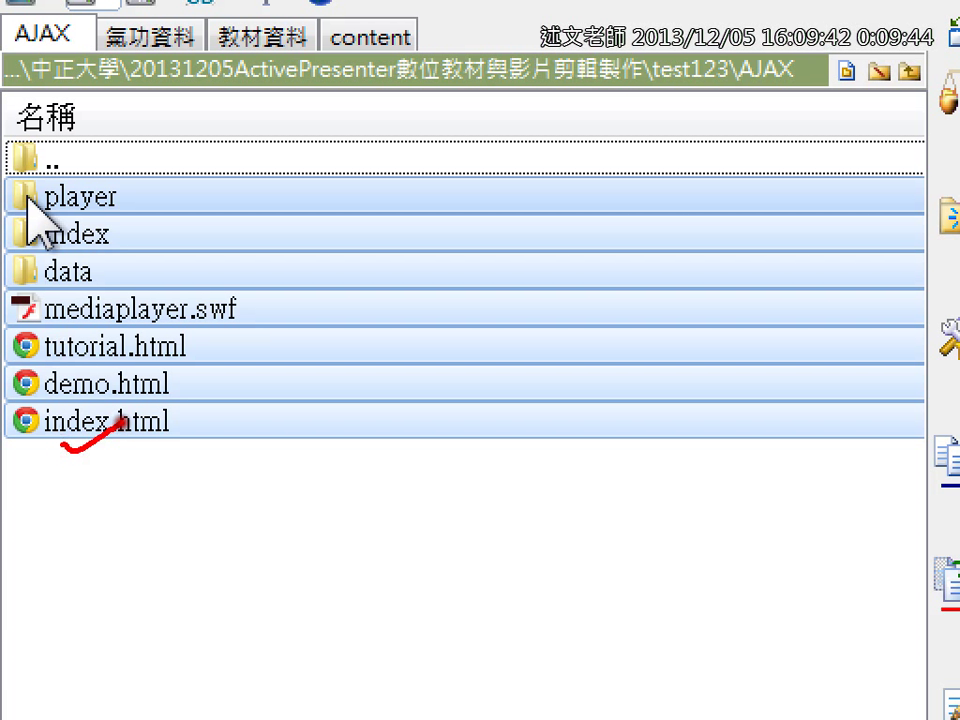
key("alt+Tab")
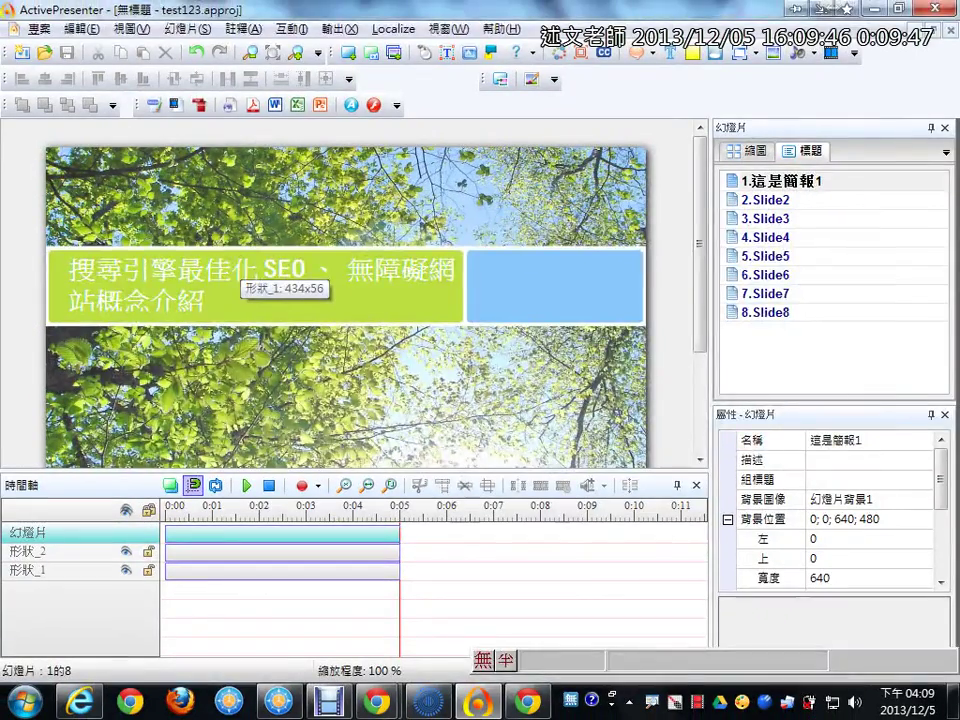
key("alt+Tab")
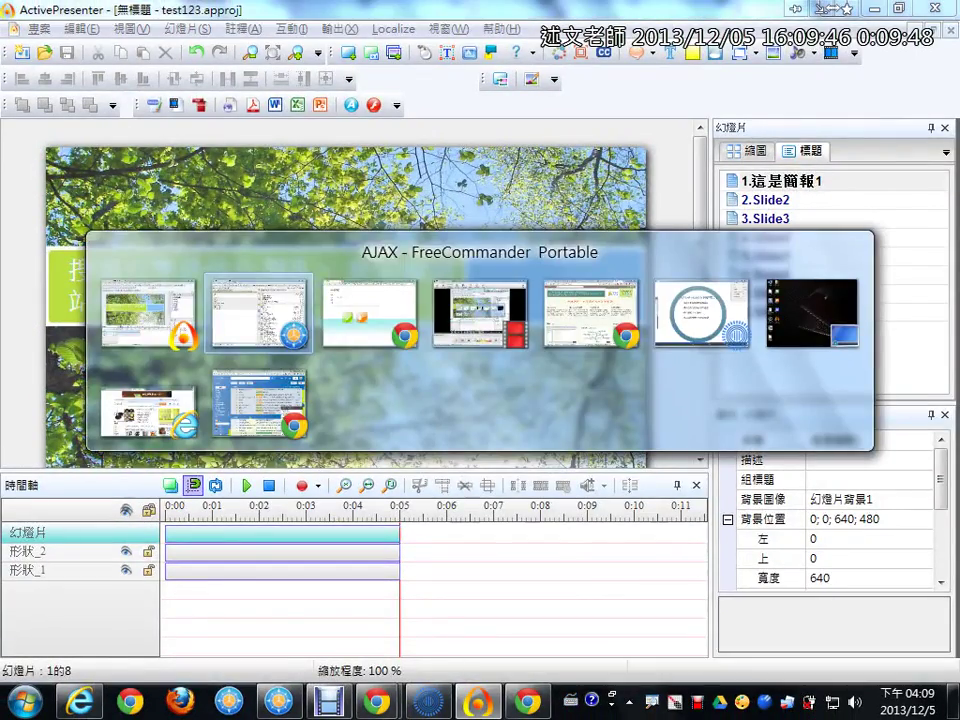
key("Tab")
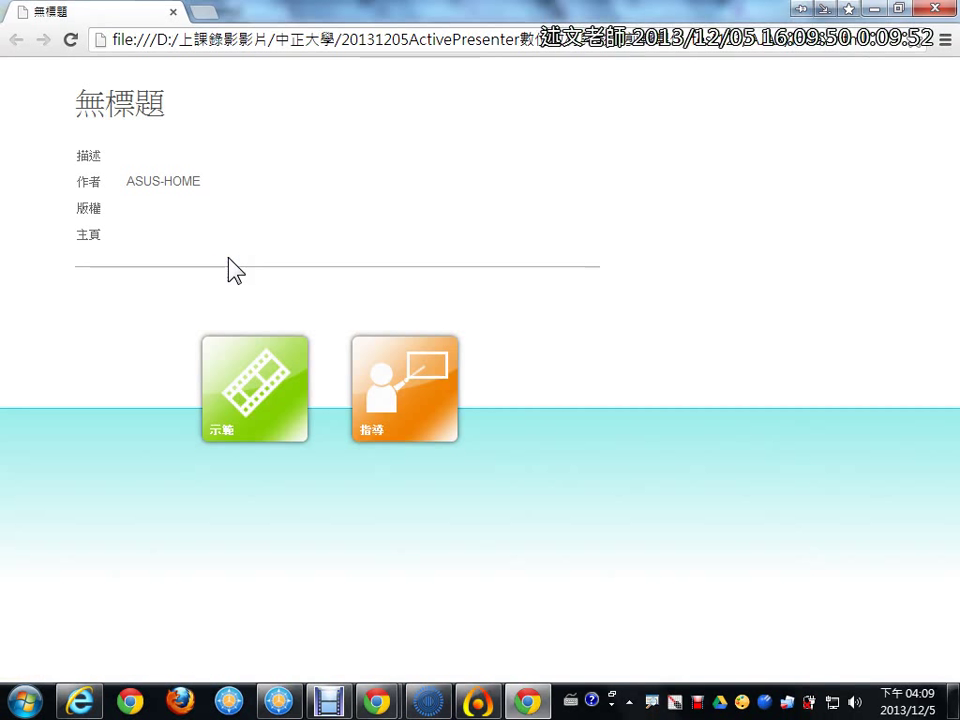
left_click(381, 284)
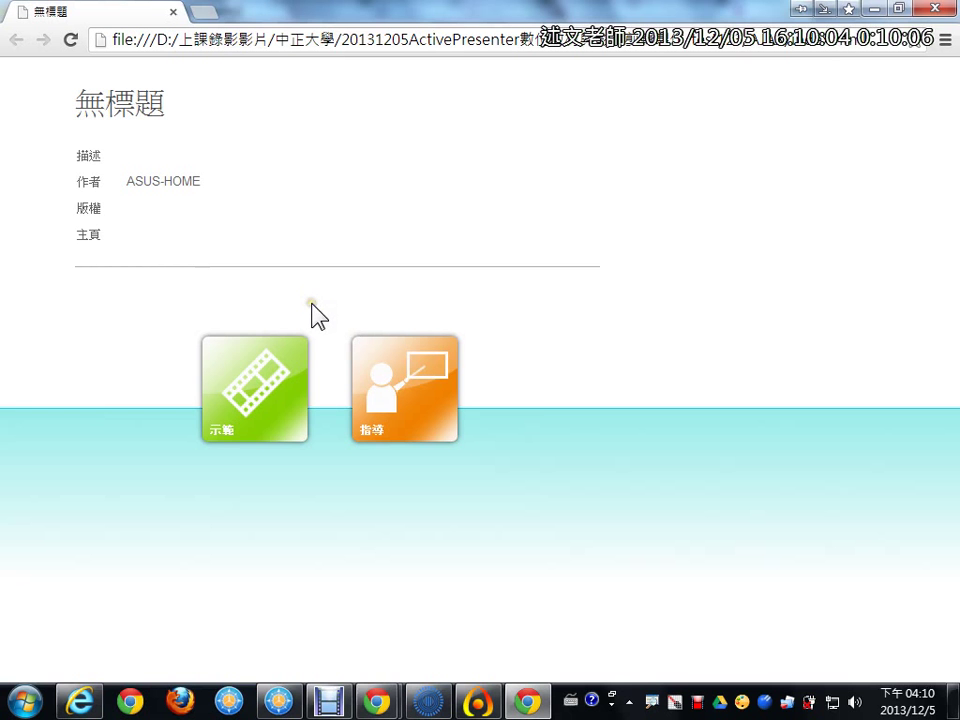
key("alt+Tab")
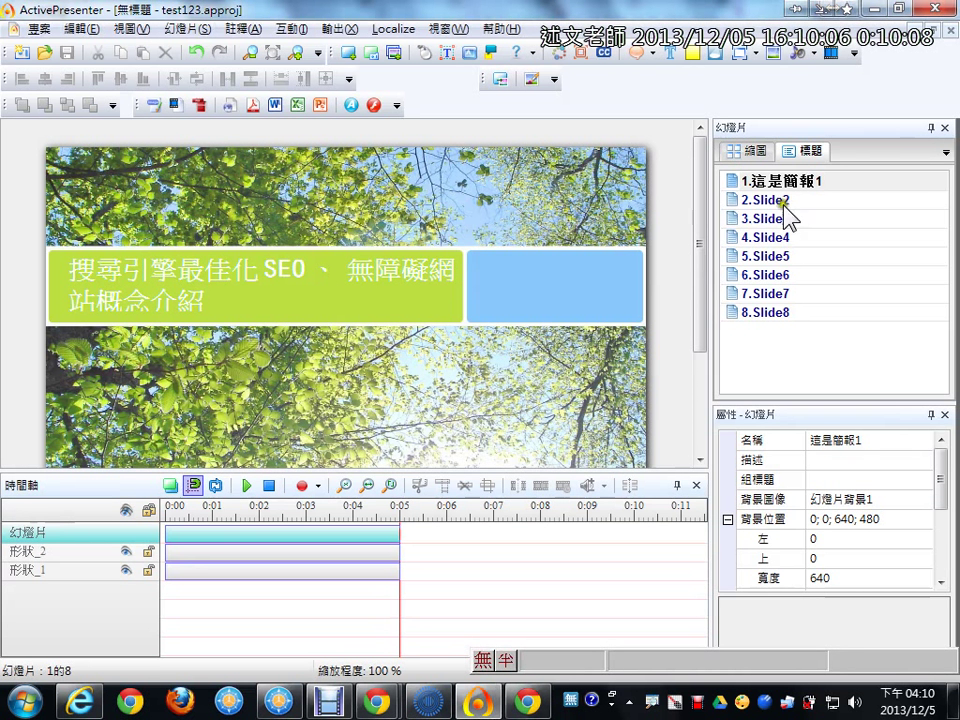
Step: Switch the Slides panel to 縮圖 and insert a blank slide after slide 1
left_click(748, 150)
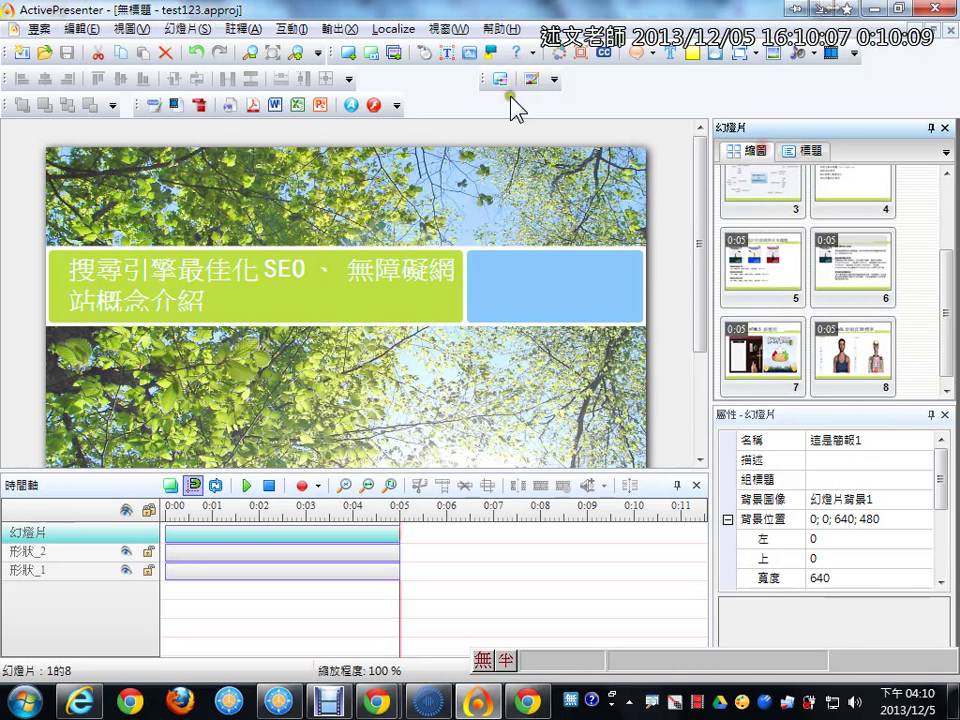
left_click(357, 55)
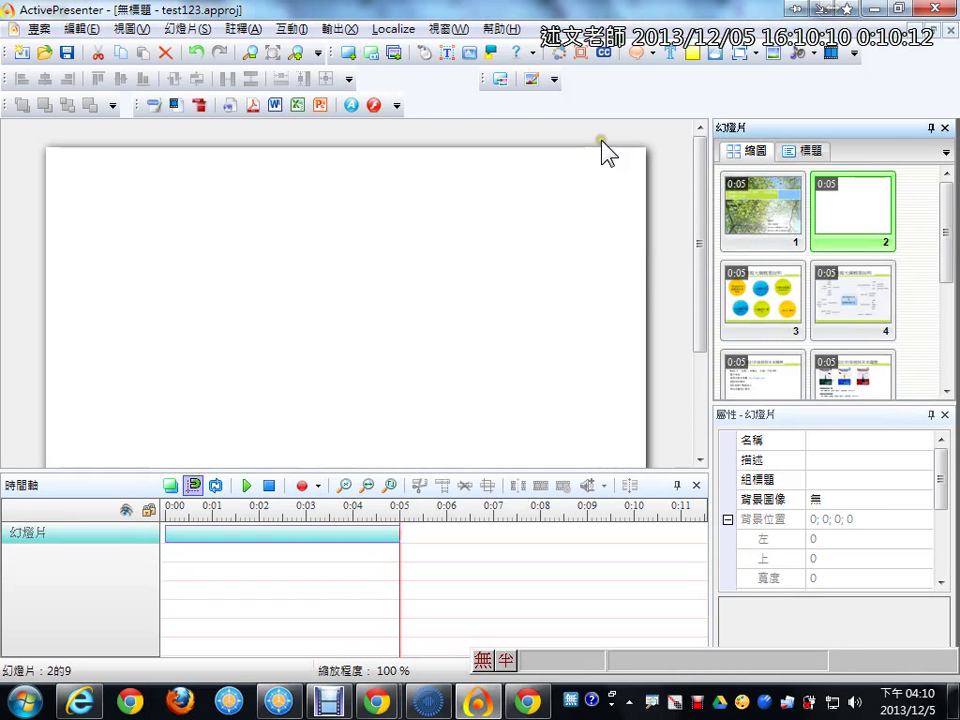